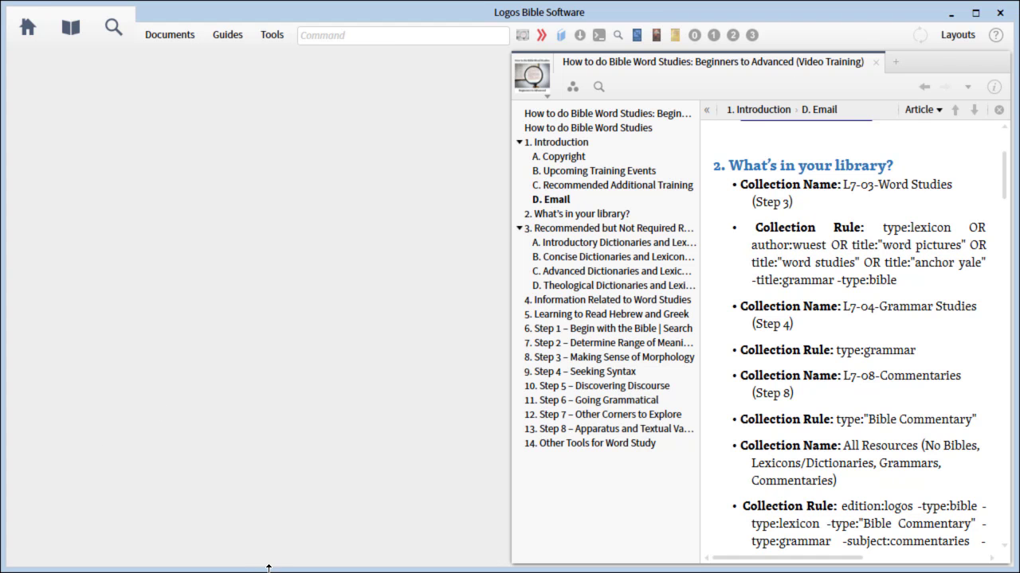
Switch to the web browser and load the Faithlife home page at faithlife.com
key("alt+Tab")
key("alt+Tab")
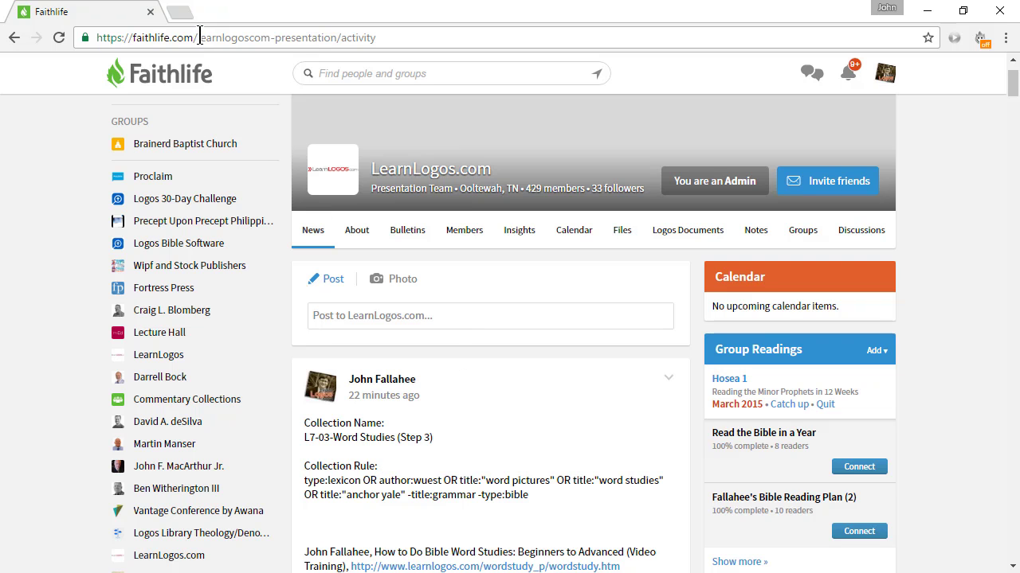
left_click_drag(194, 38, 479, 38)
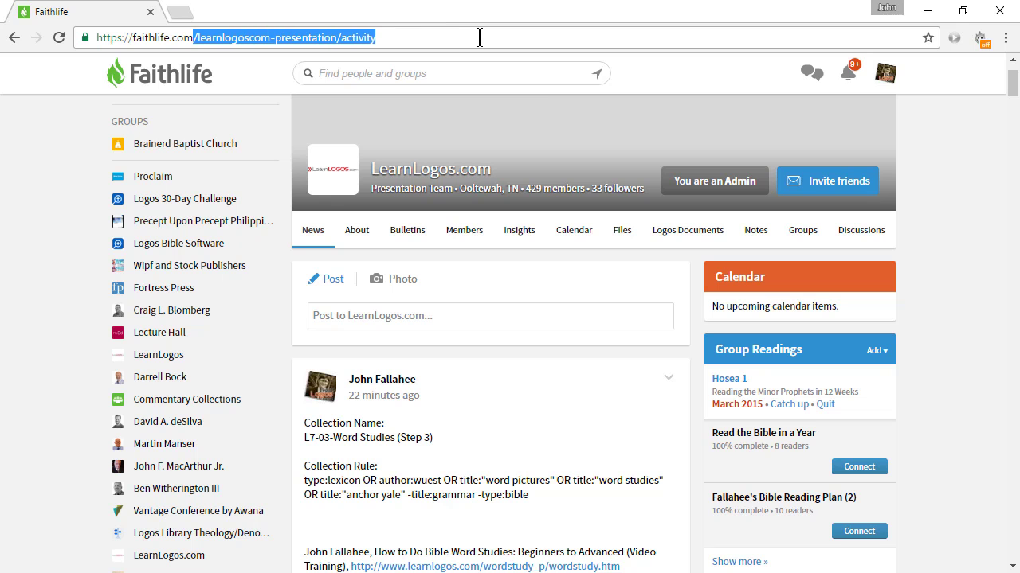
key("BackSpace")
key("Return")
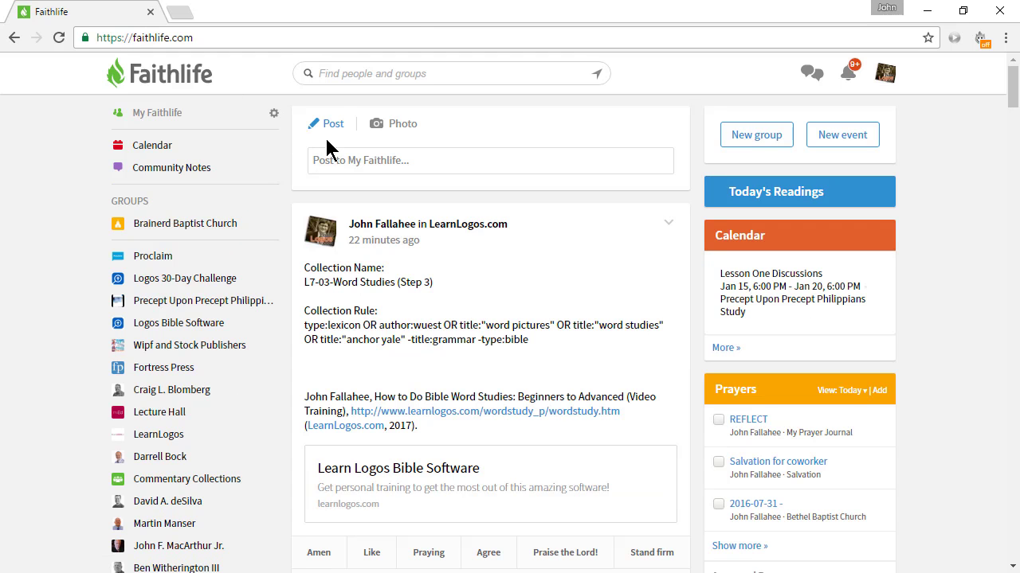
Search Faithlife for "learnlogos.com" and open the News feed of the LearnLogos.com Presentation group
left_click(338, 71)
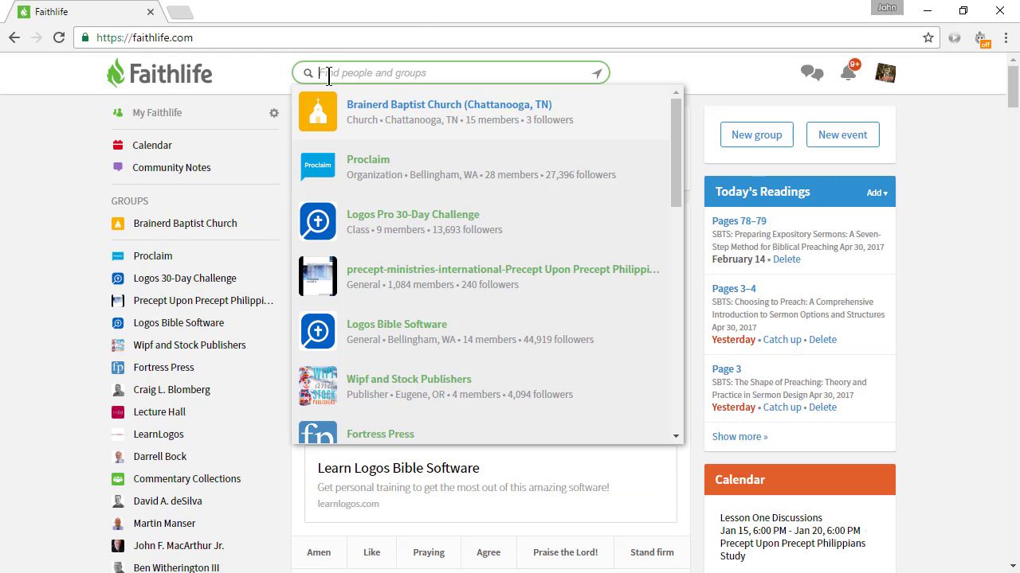
type("learnlogos.com")
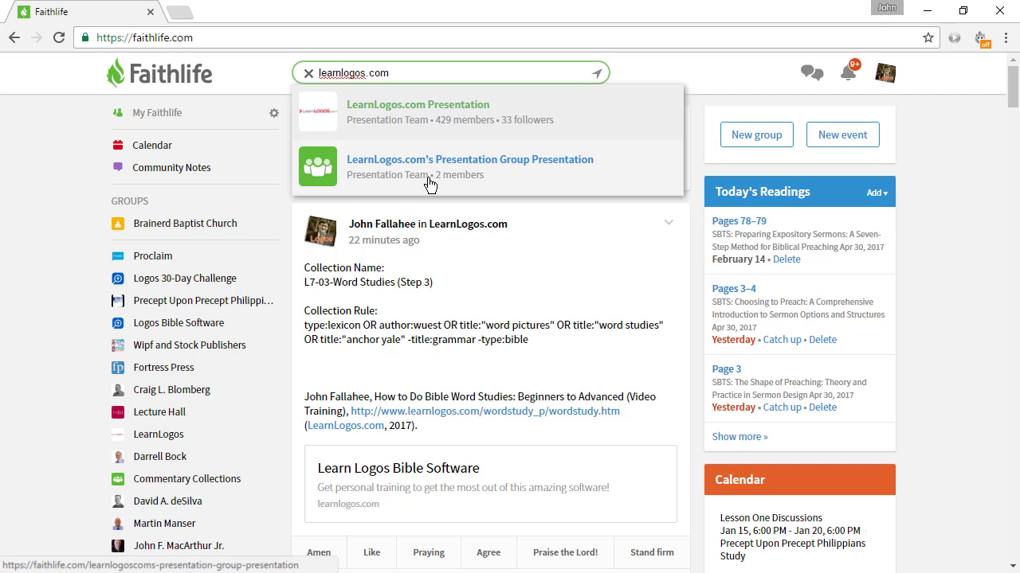
left_click(422, 112)
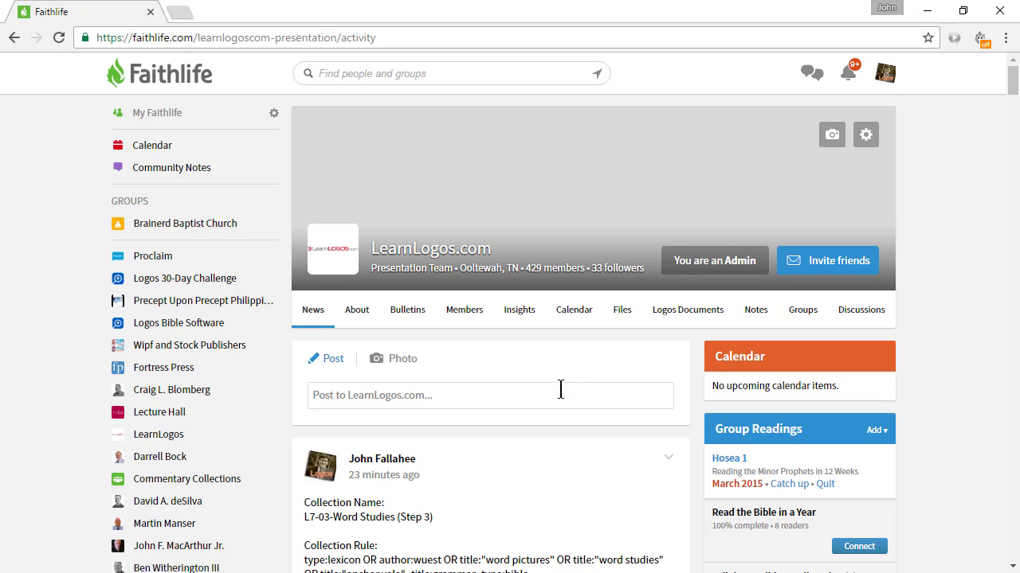
scroll(563, 385, "down", 2)
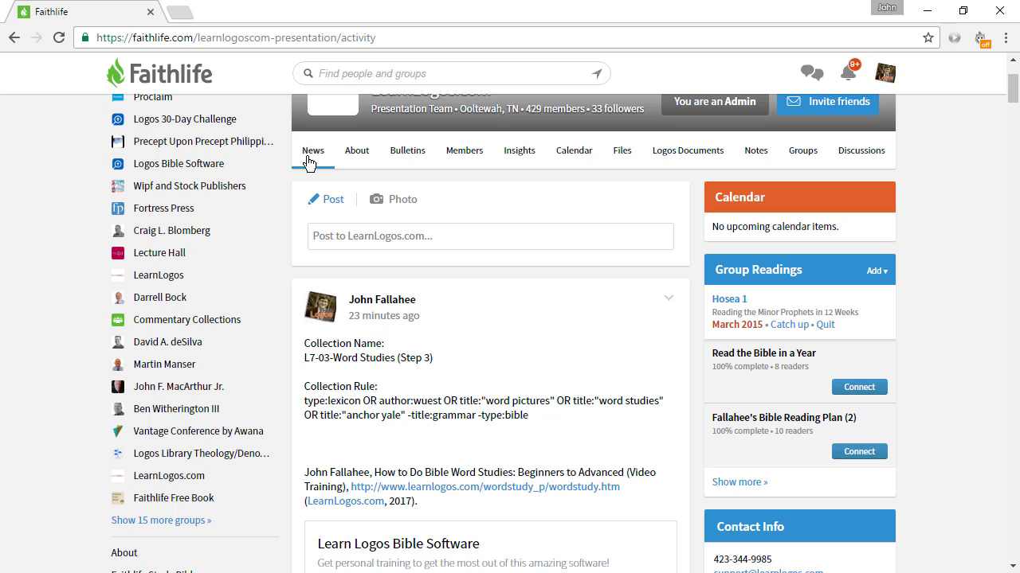
left_click(314, 157)
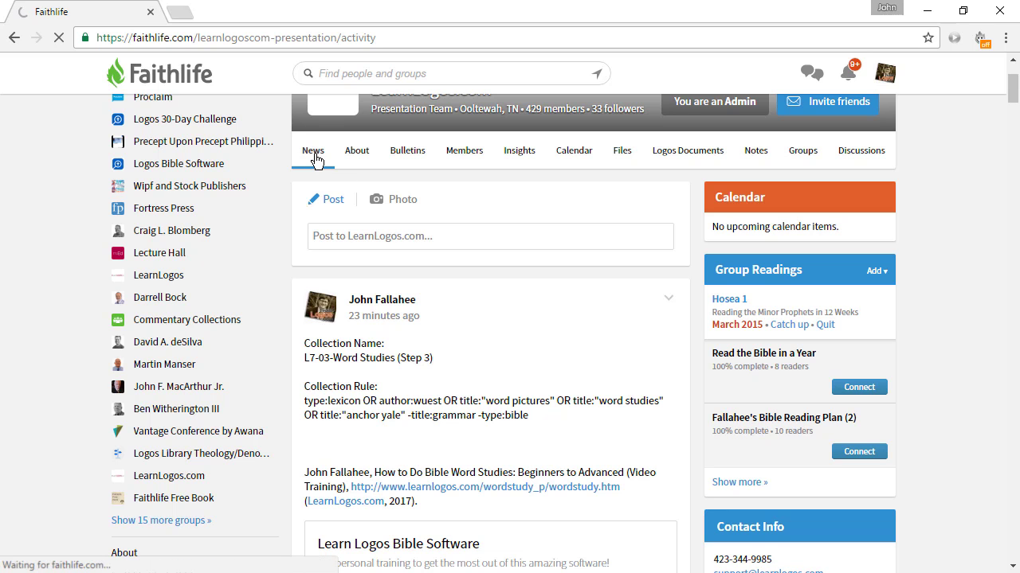
Copy the collection name "L7-03-Word Studies (Step 3)" and then its full collection rule from the group's latest post
scroll(481, 437, "down", 2)
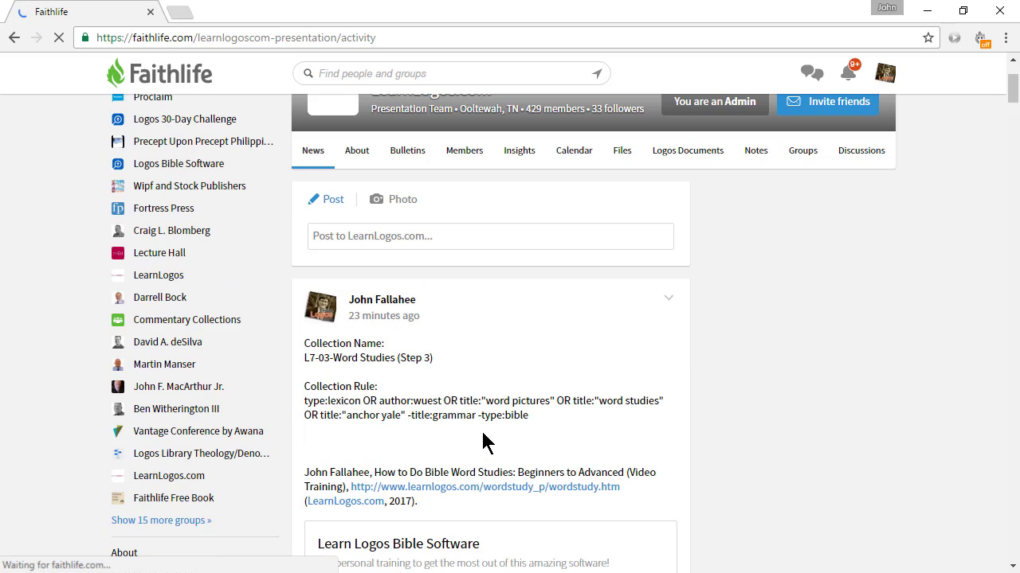
scroll(352, 343, "down", 1)
left_click_drag(305, 278, 476, 285)
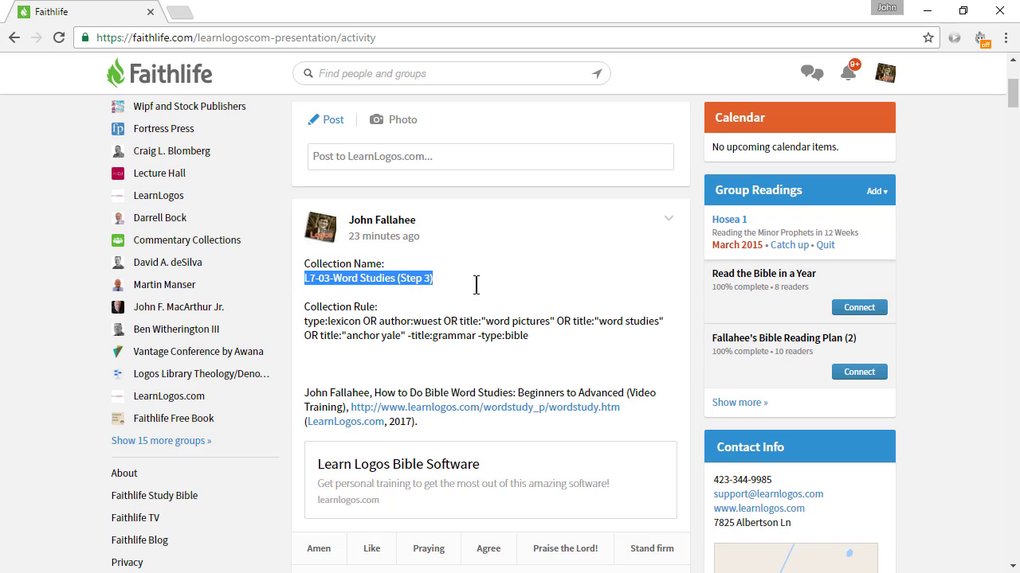
right_click(390, 279)
left_click(431, 289)
left_click_drag(305, 321, 556, 351)
right_click(491, 338)
left_click(519, 351)
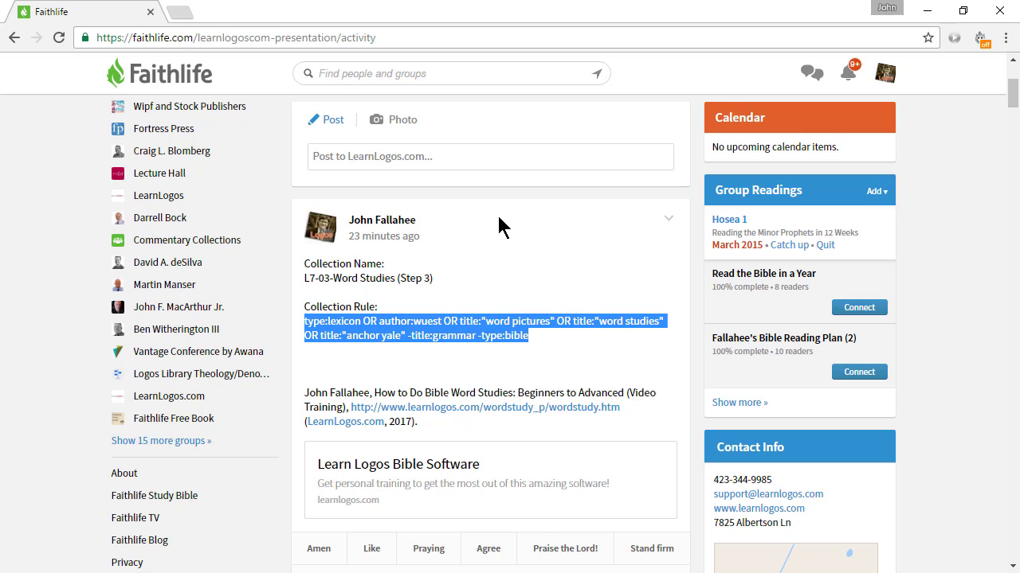
Switch back to Logos Bible Software and open the Collections tool with its unnamed collection's name and rule fields ready
key("alt+Tab")
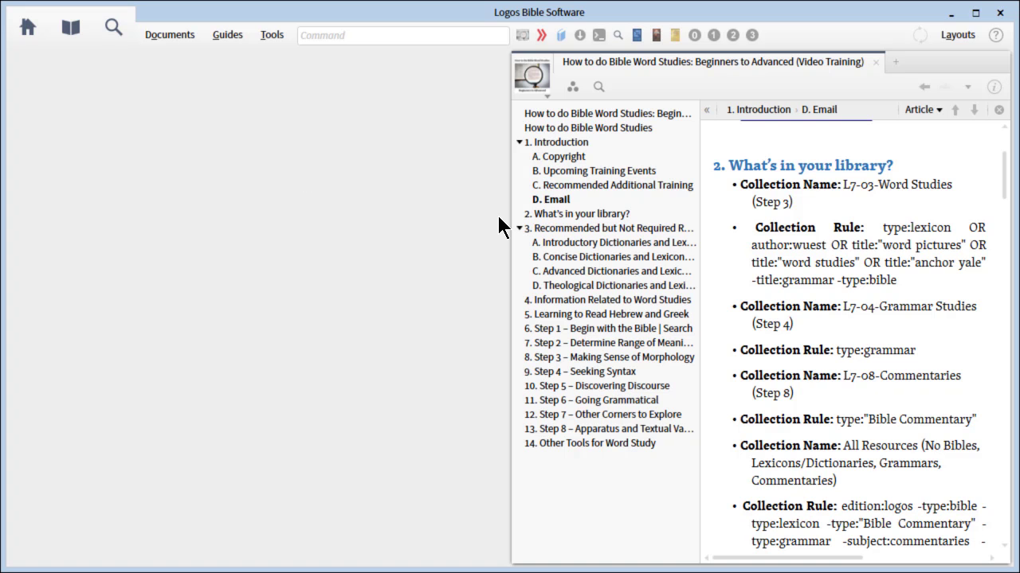
left_click(272, 40)
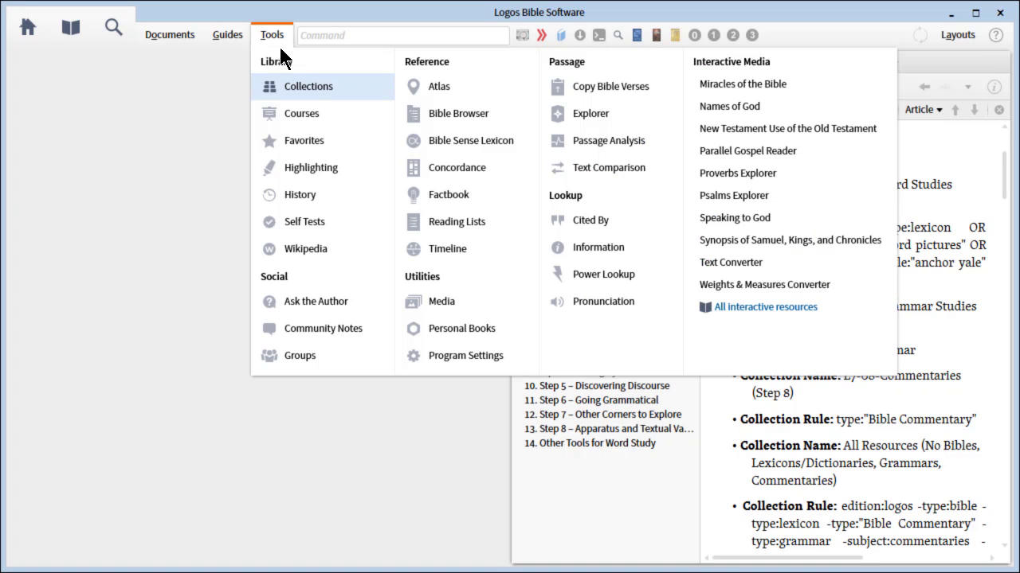
left_click(319, 85)
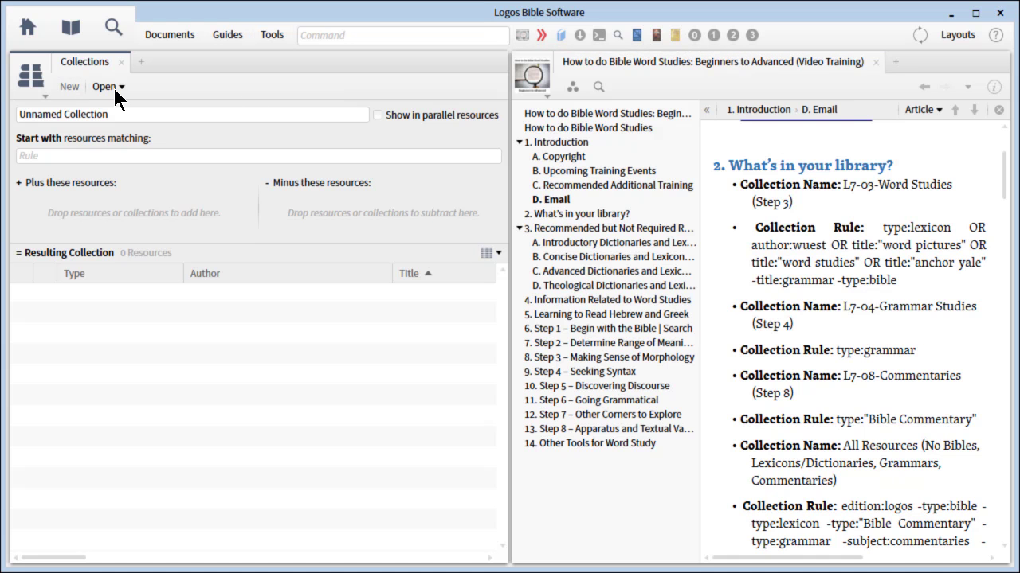
triple_click(118, 114)
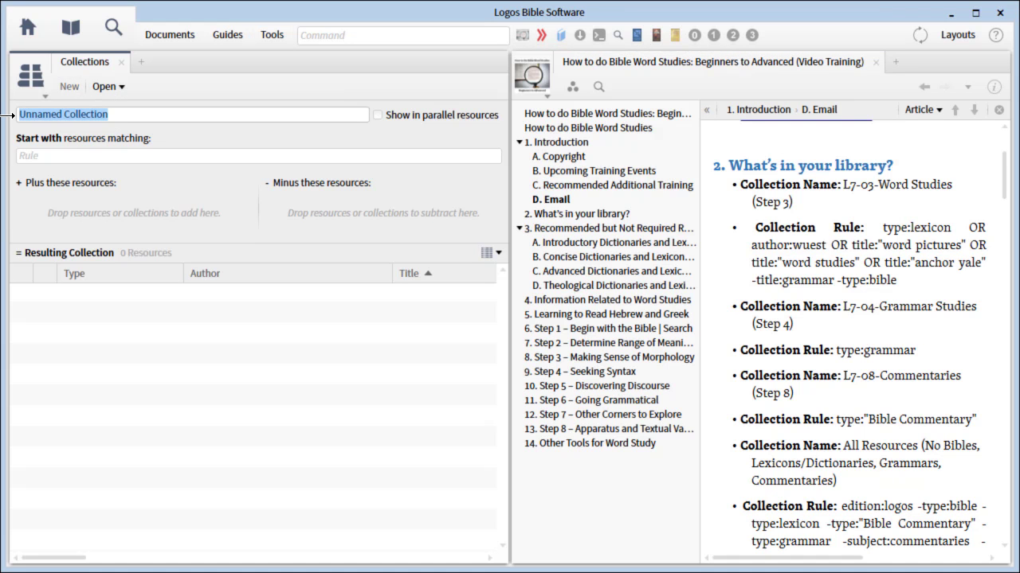
left_click(38, 158)
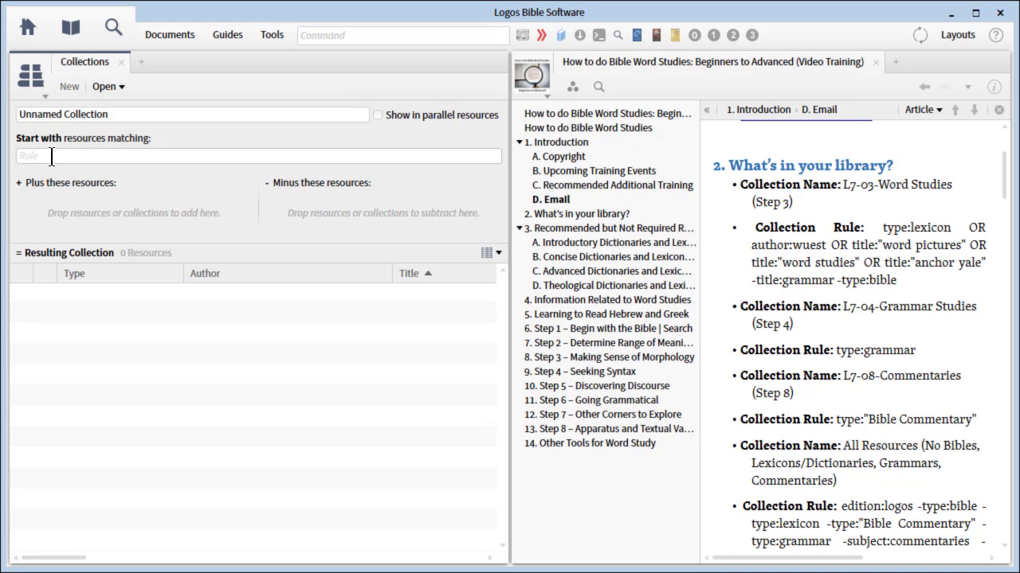
Open the saved collection "L7-03-Word Studies (Step 3)" and widen the Collections panel to show its full rule
left_click(105, 88)
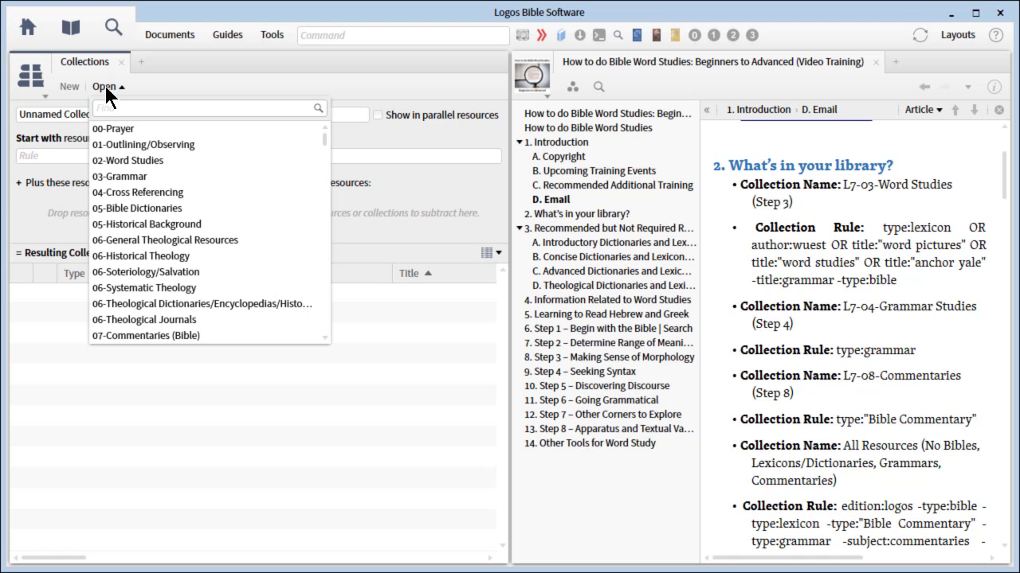
type("l")
left_click(159, 336)
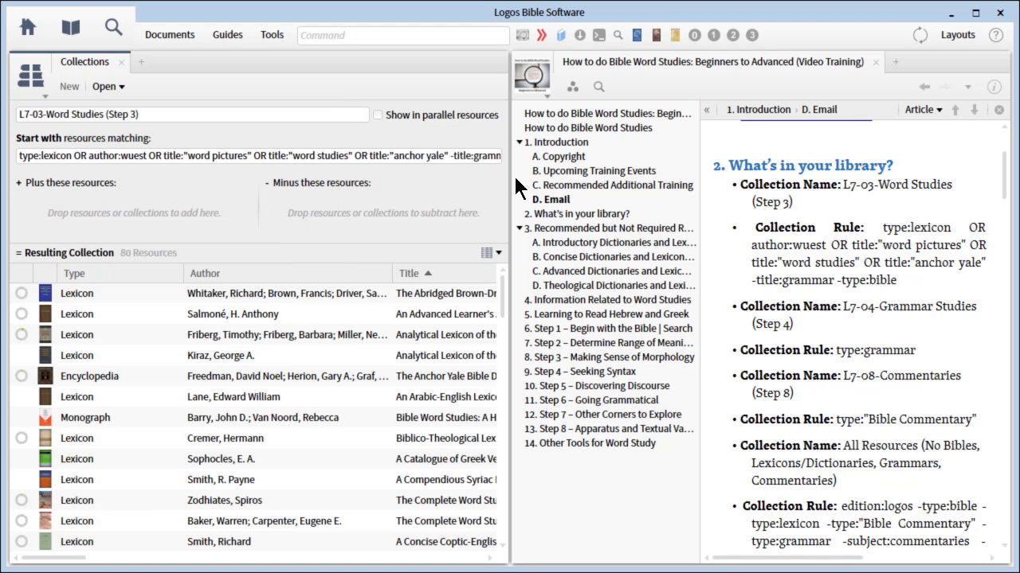
left_click_drag(513, 183, 695, 170)
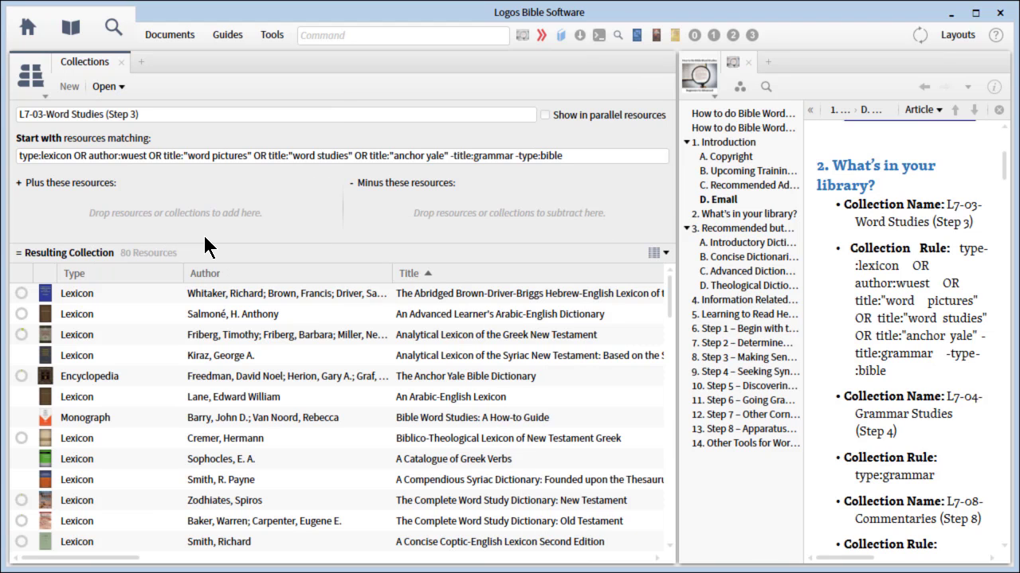
Examine the word studies collection's rule, the parts of its name, and the resources it gathers
left_click(168, 116)
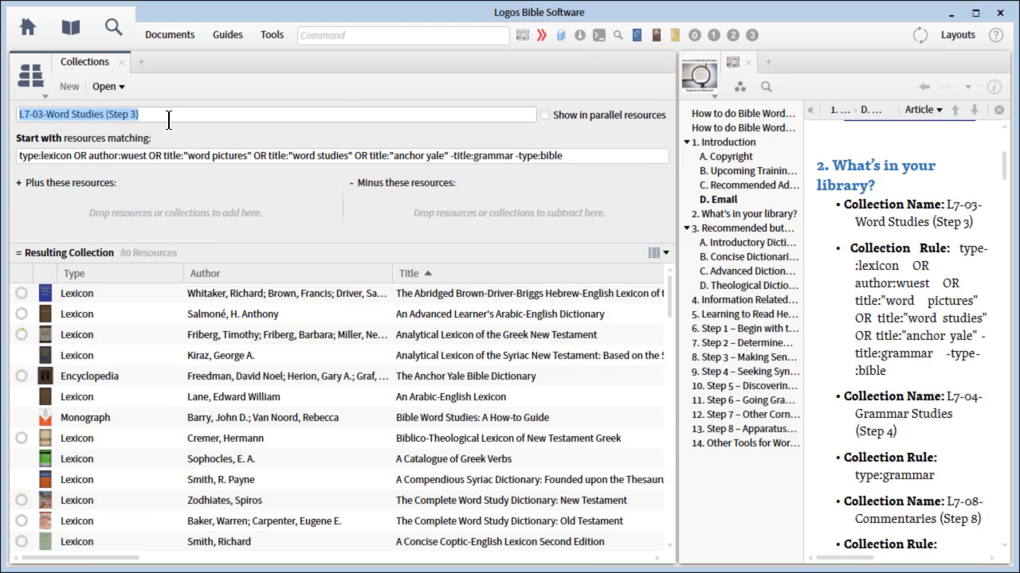
left_click(84, 155)
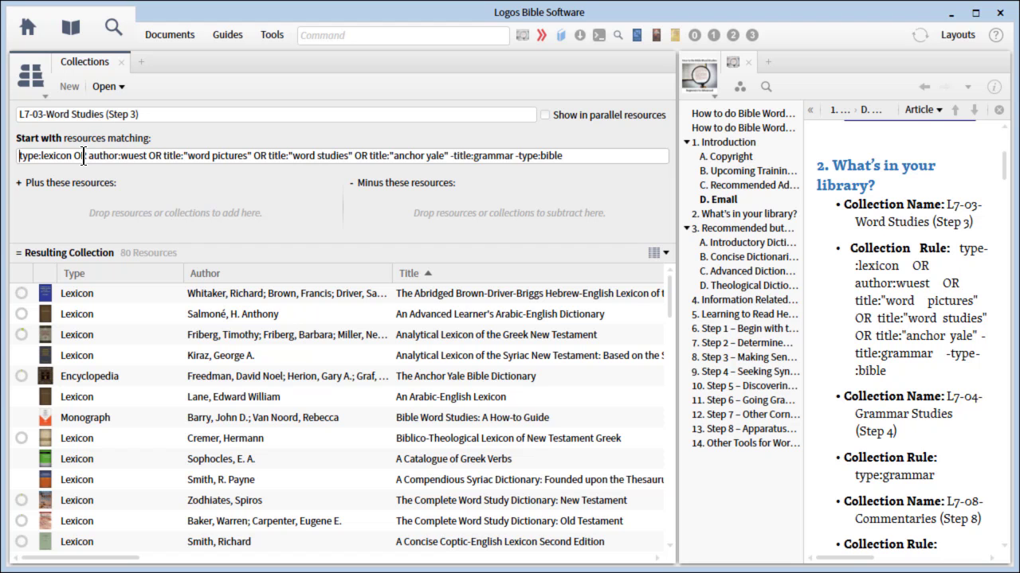
left_click(151, 115)
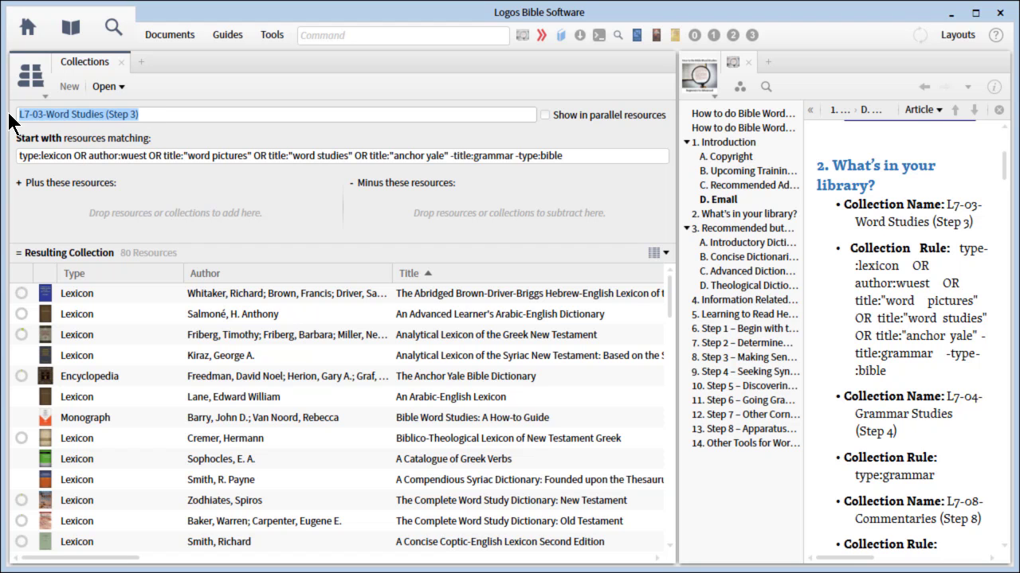
left_click(170, 116)
left_click_drag(20, 114, 32, 114)
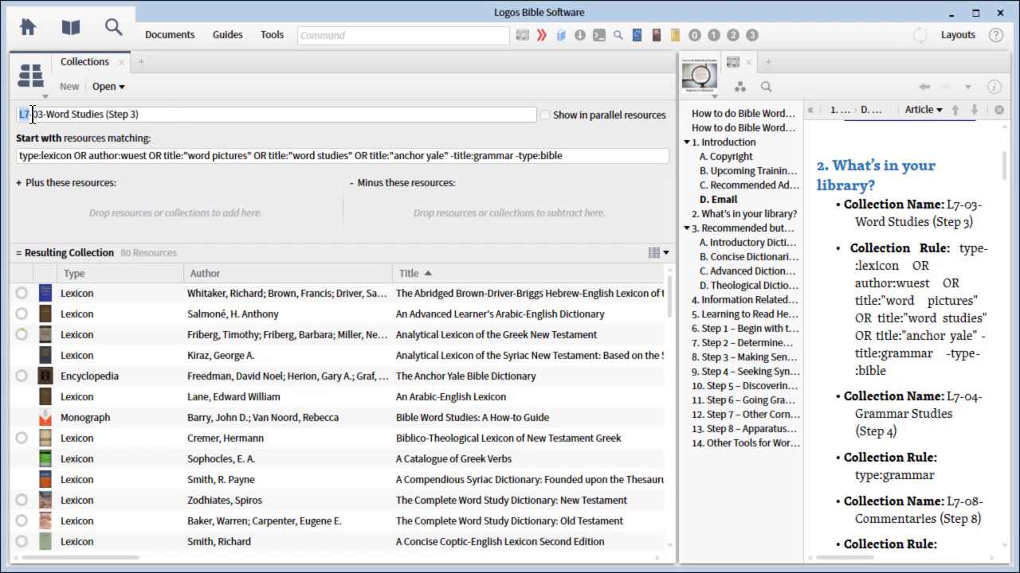
double_click(39, 114)
double_click(49, 113)
left_click_drag(95, 114, 157, 118)
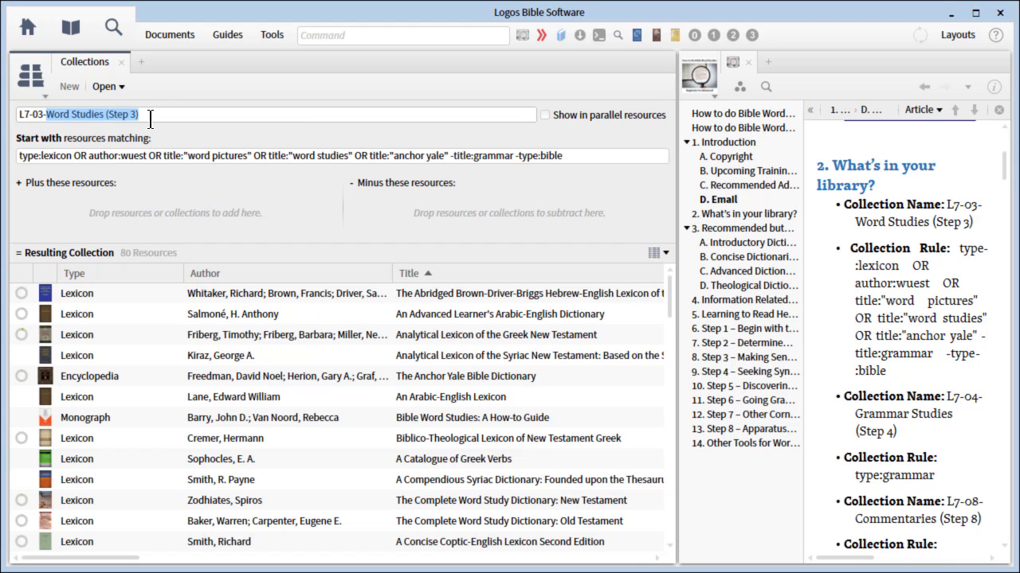
left_click(150, 118)
left_click_drag(150, 118, 17, 116)
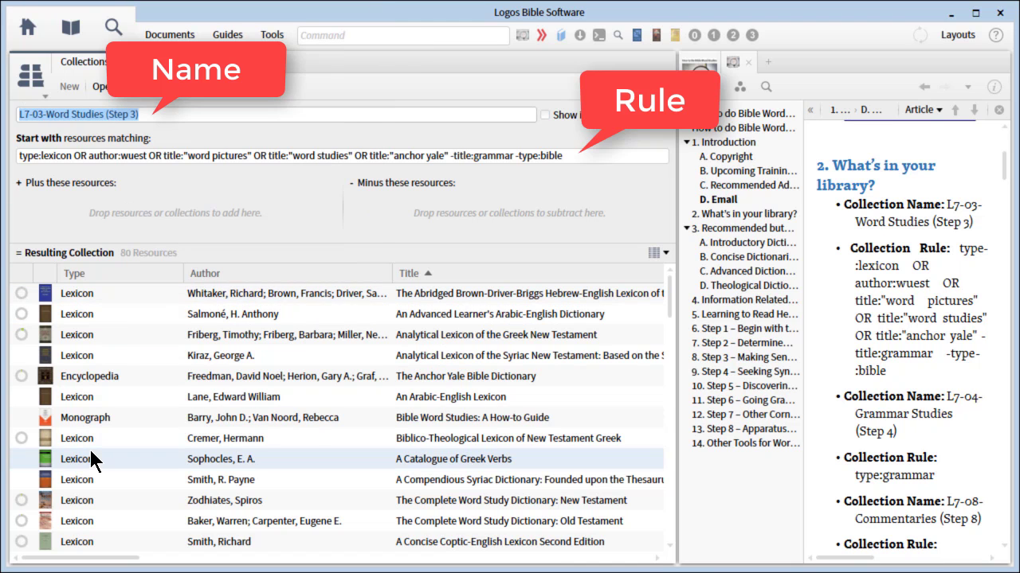
mouse_move(70, 298)
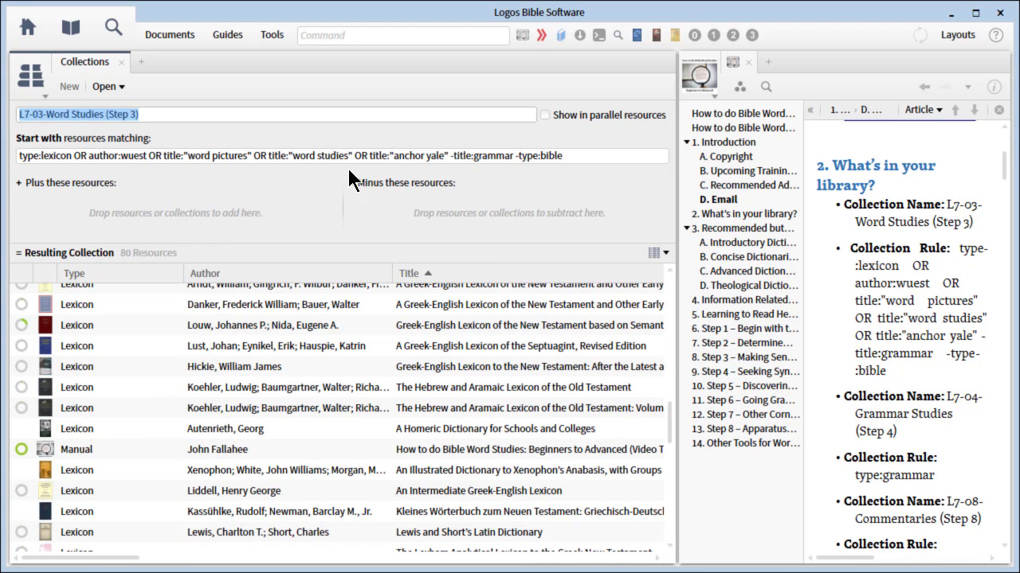
left_click(142, 114)
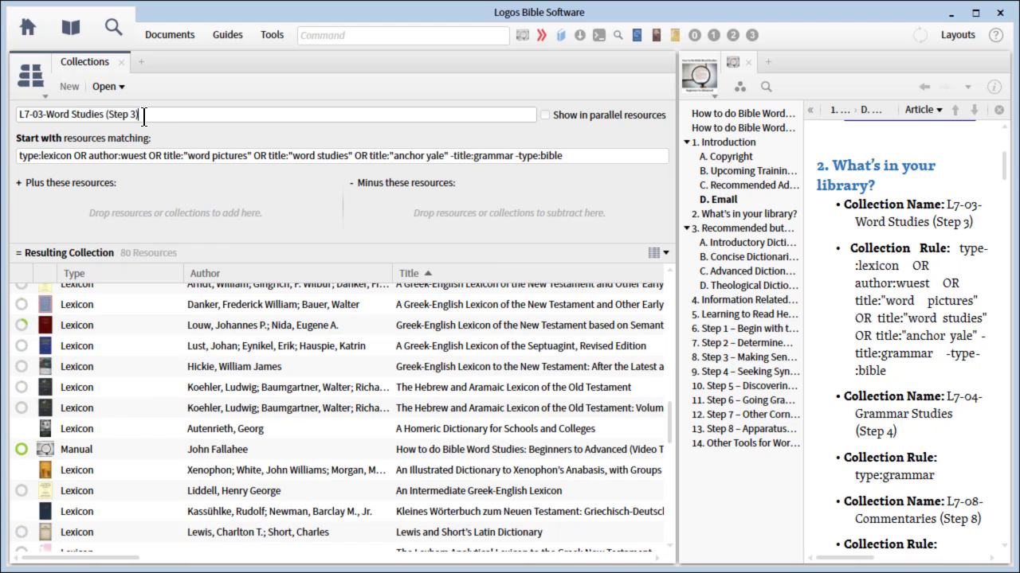
Create three new blank collections and close the Collections panel
left_click(71, 89)
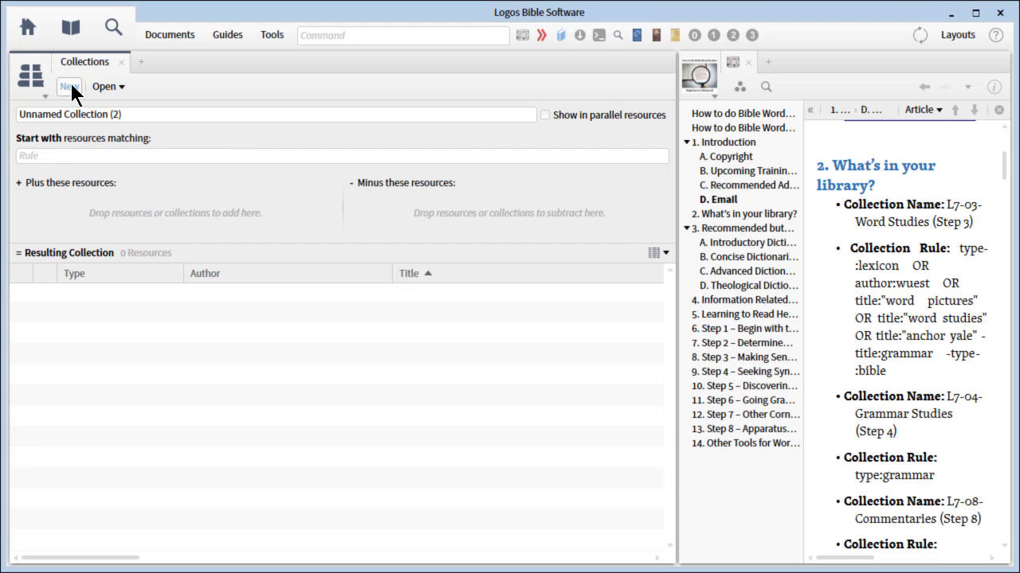
left_click(76, 85)
left_click(69, 88)
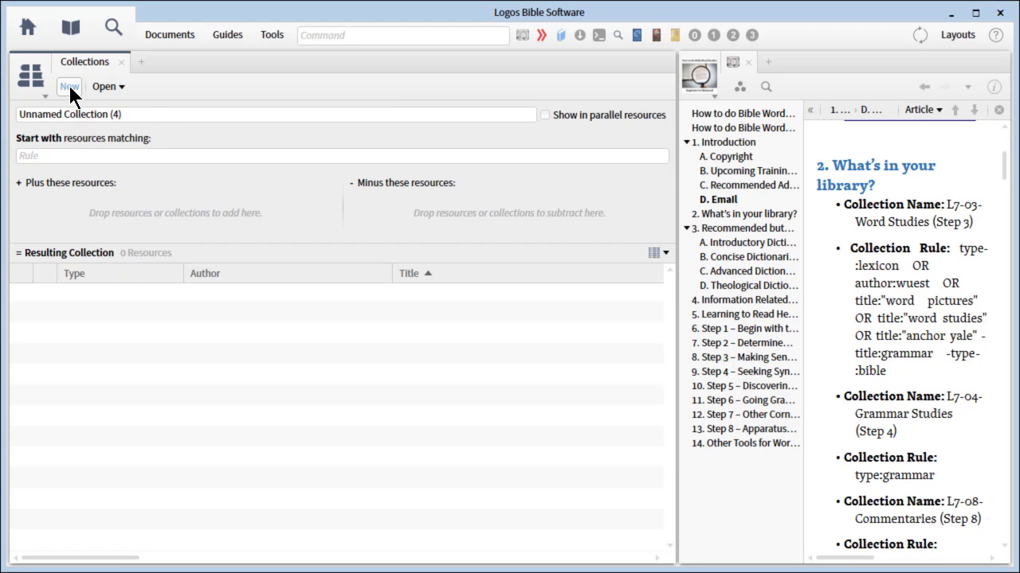
left_click(121, 63)
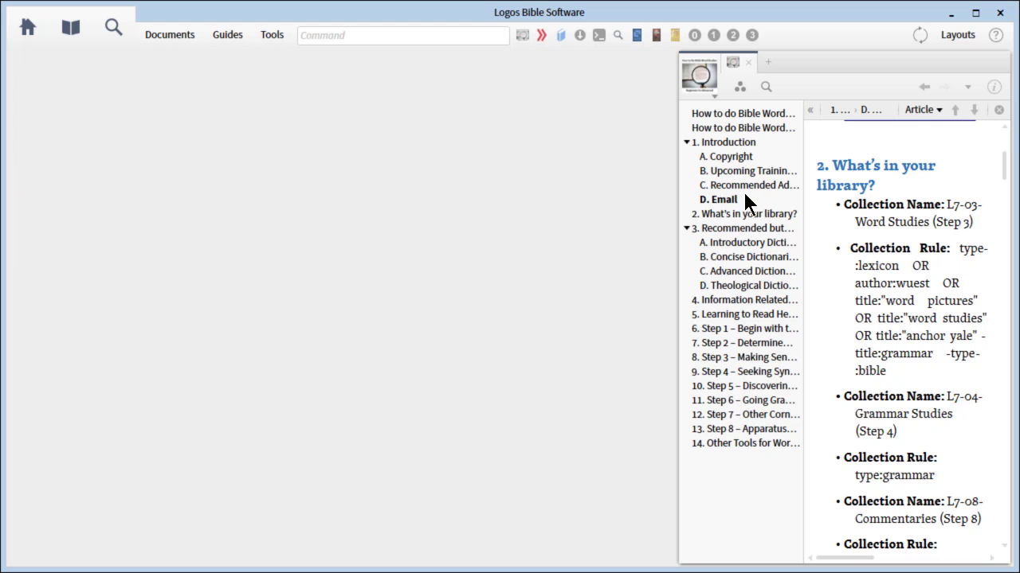
Widen the training manual and review the names and rules of the L7-04-Grammar Studies (Step 4) and L7-08-Commentaries (Step 8) collections
left_click_drag(675, 192, 429, 189)
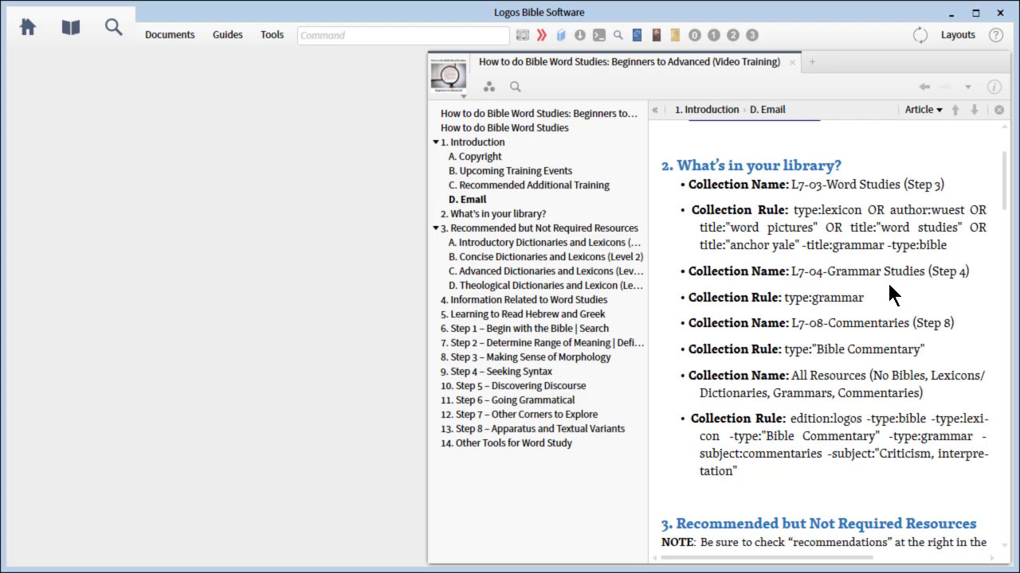
left_click_drag(792, 271, 973, 288)
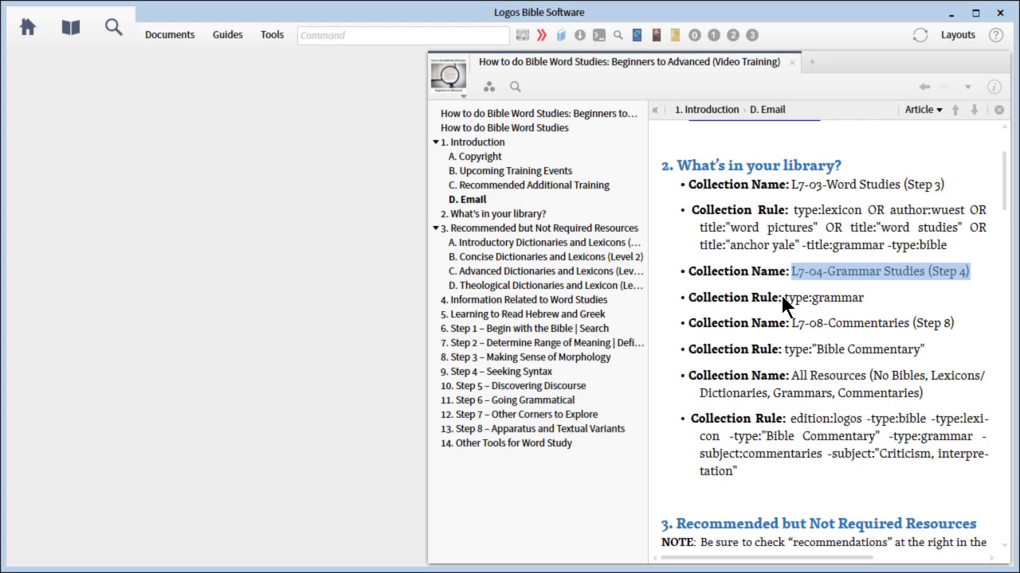
left_click_drag(786, 298, 864, 299)
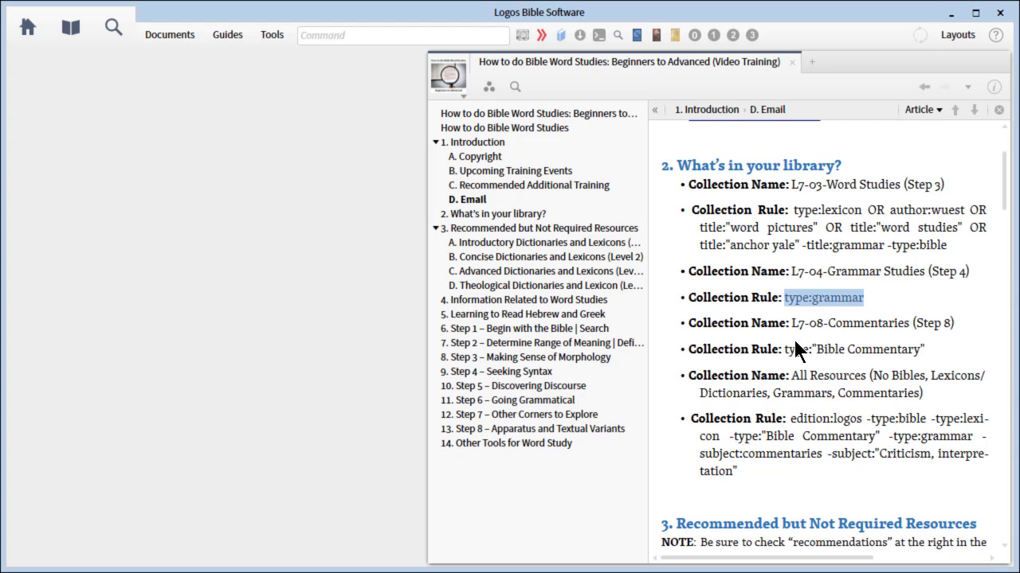
left_click_drag(792, 323, 897, 327)
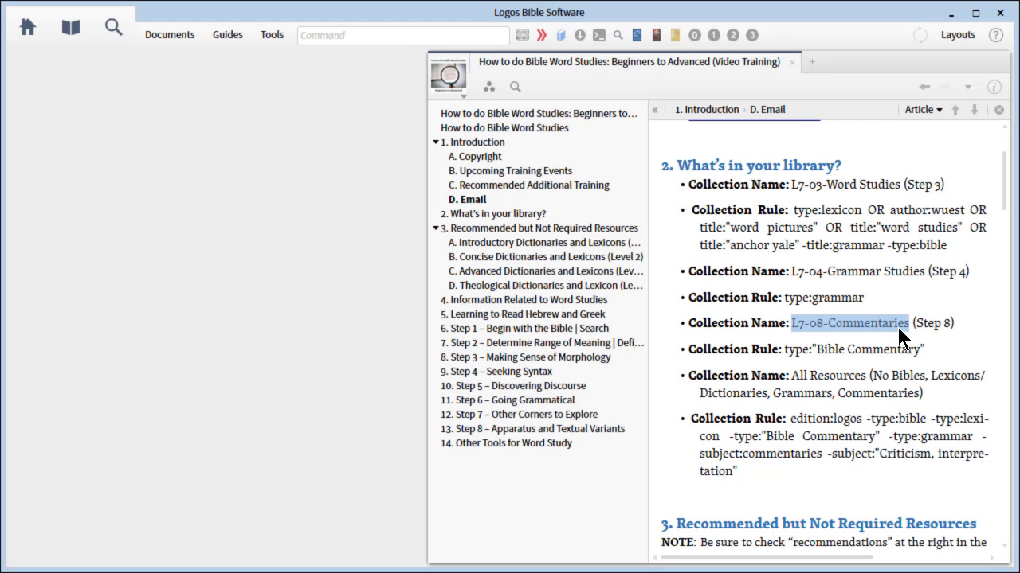
left_click_drag(784, 349, 862, 353)
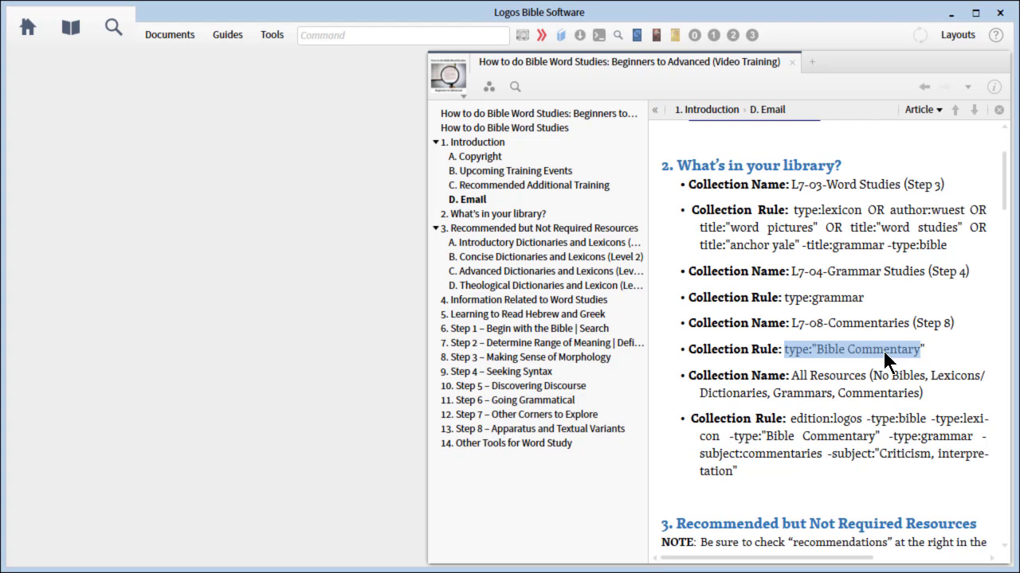
Review the manual's All Resources (No Bibles, Lexicons/Dictionaries, Grammars, Commentaries) collection name and its rule
left_click_drag(925, 354, 931, 361)
left_click_drag(791, 382, 947, 400)
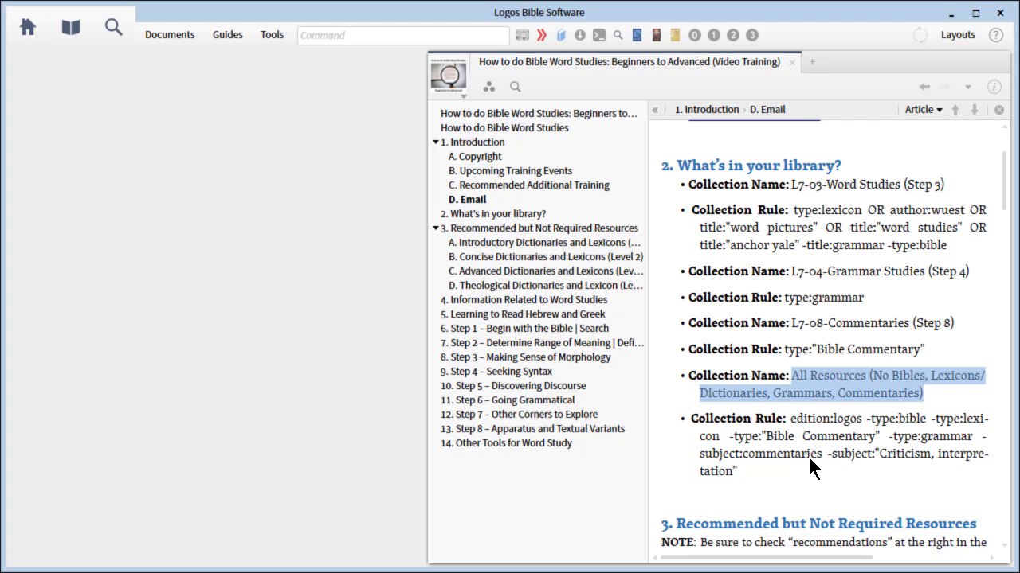
left_click_drag(790, 417, 790, 481)
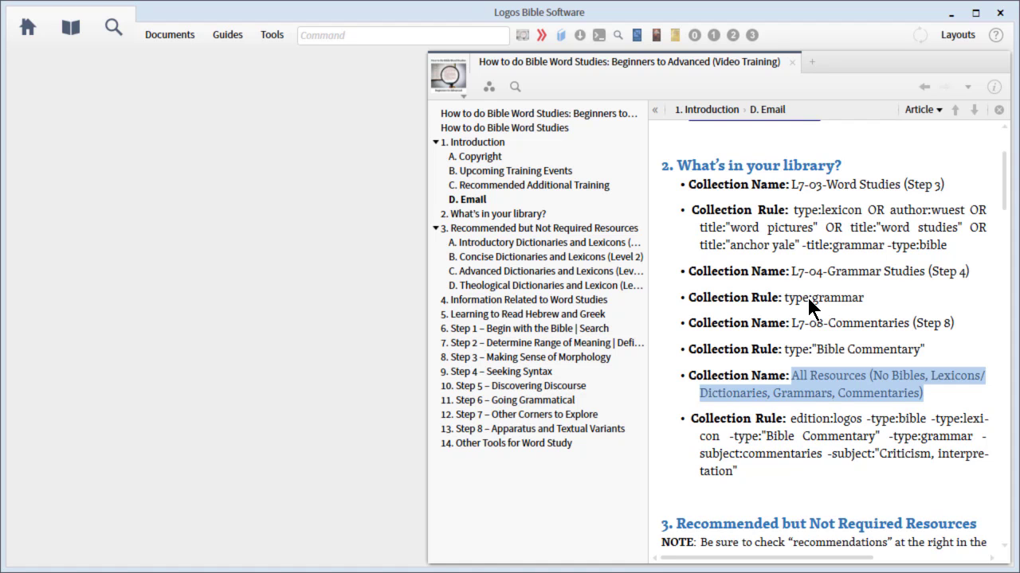
left_click(921, 312)
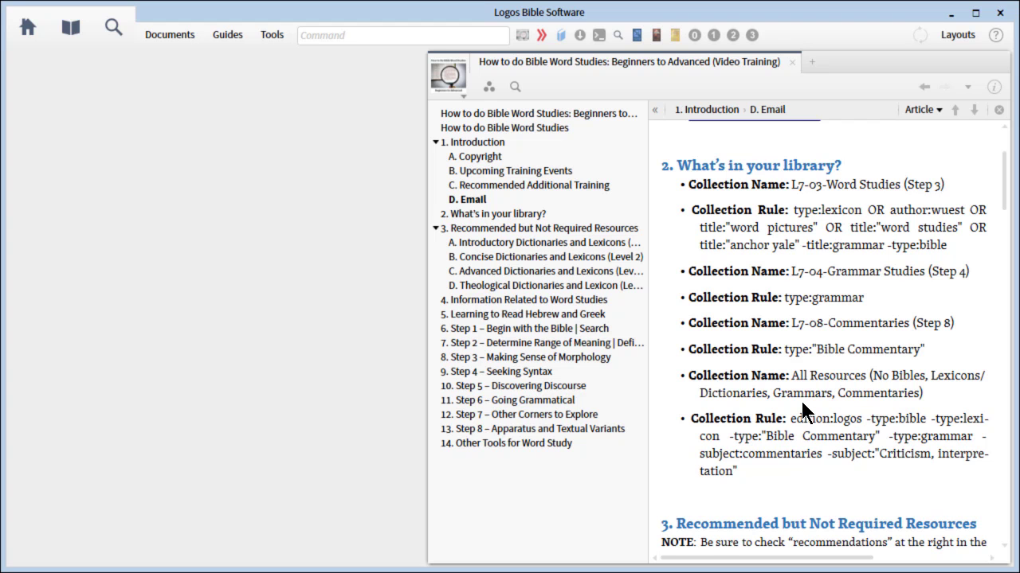
Review the manual's recommended dictionaries and lexicons and read through the NIDNTT article on τηρέω
scroll(800, 398, "down", 3)
scroll(802, 410, "down", 3)
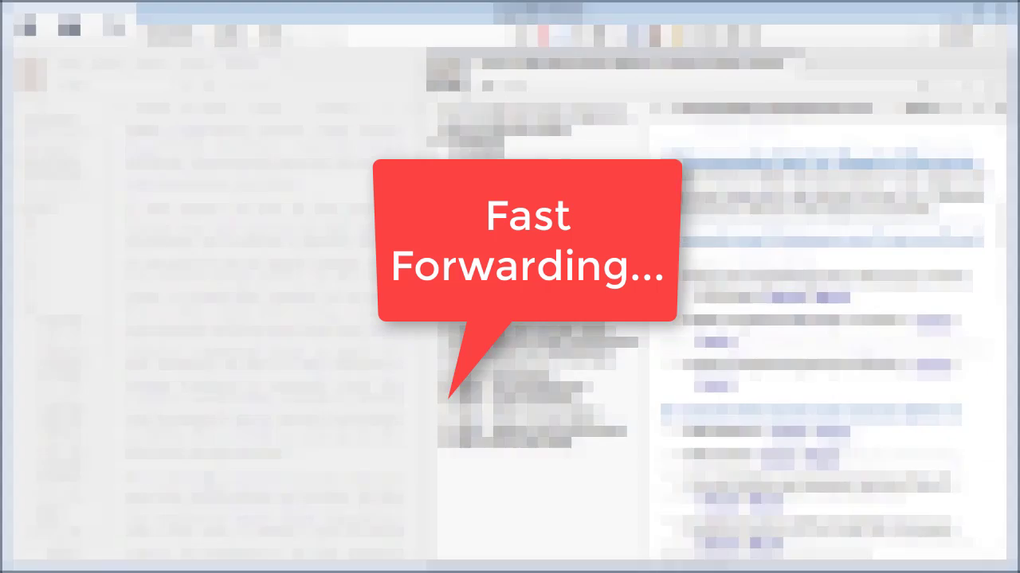
scroll(190, 483, "down", 12)
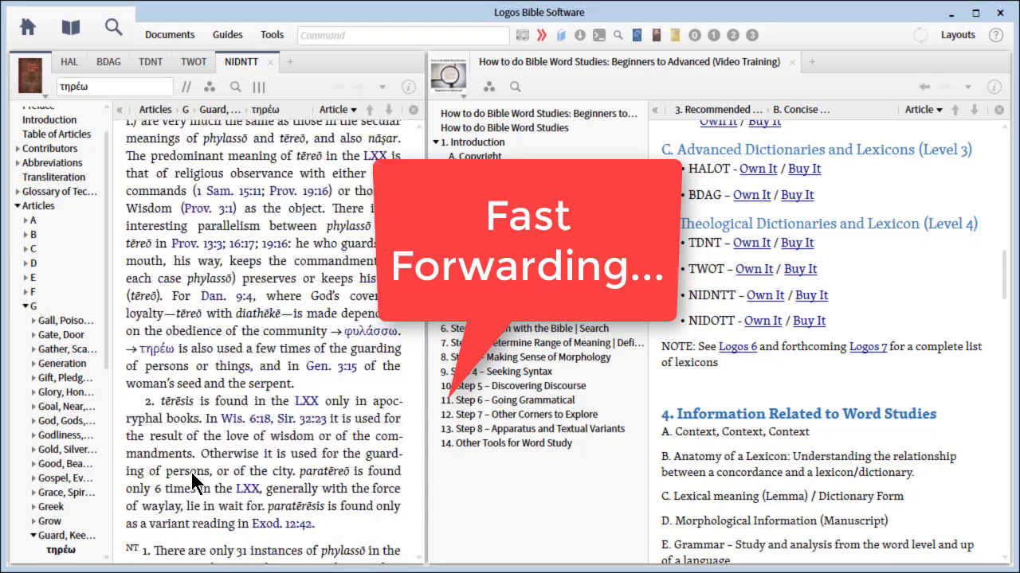
scroll(207, 347, "down", 10)
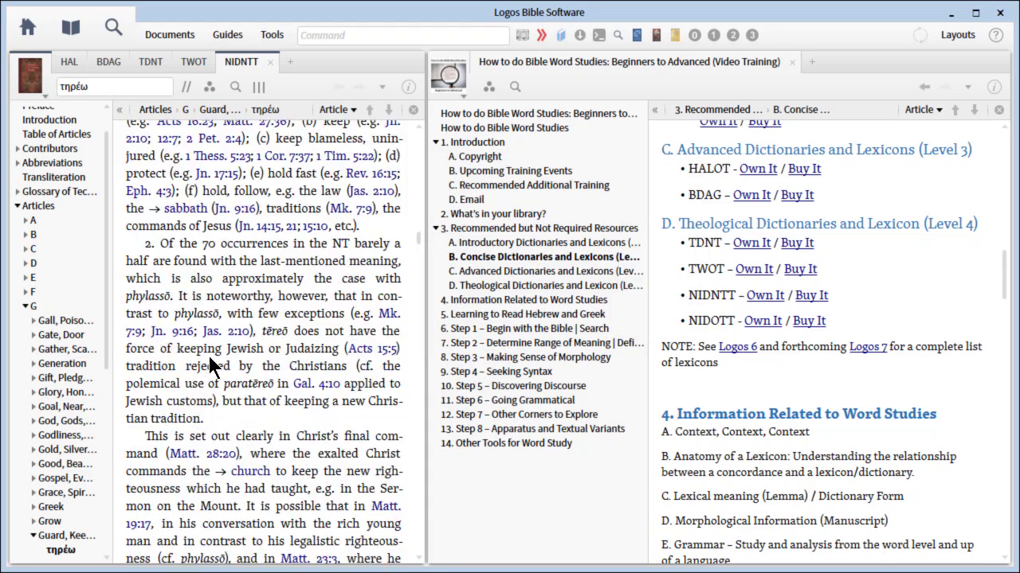
scroll(210, 365, "down", 5)
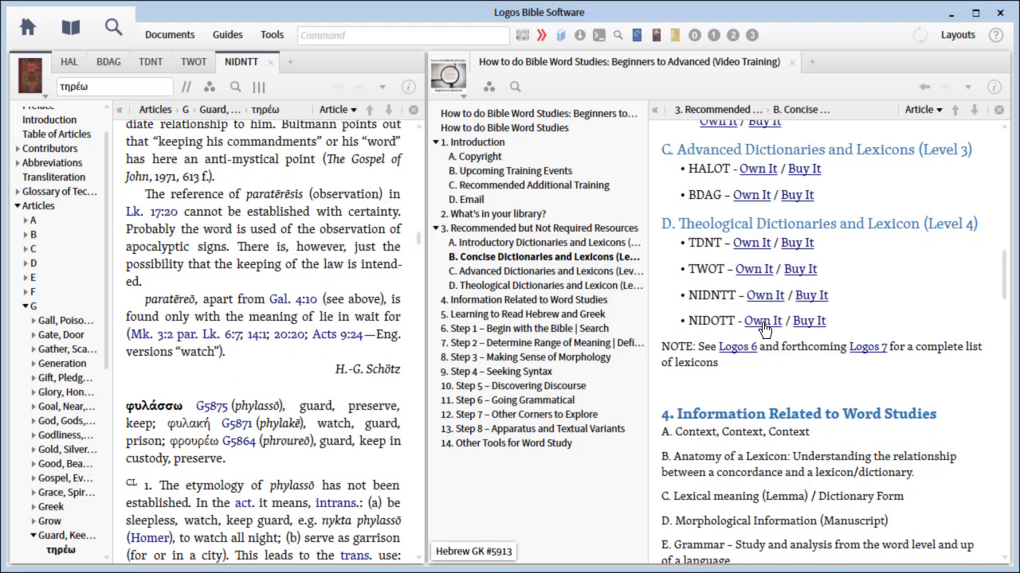
Open NIDOTTE from the manual's owned-resource link for NIDOTT and look over the entry at Hebrew GK #5913
left_click(761, 322)
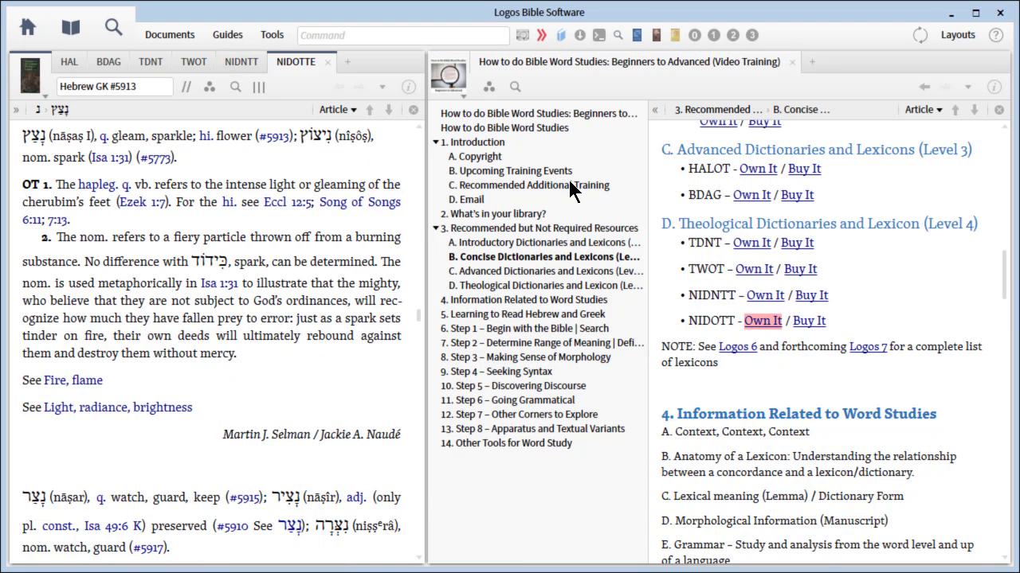
mouse_move(280, 64)
scroll(243, 163, "up", 5)
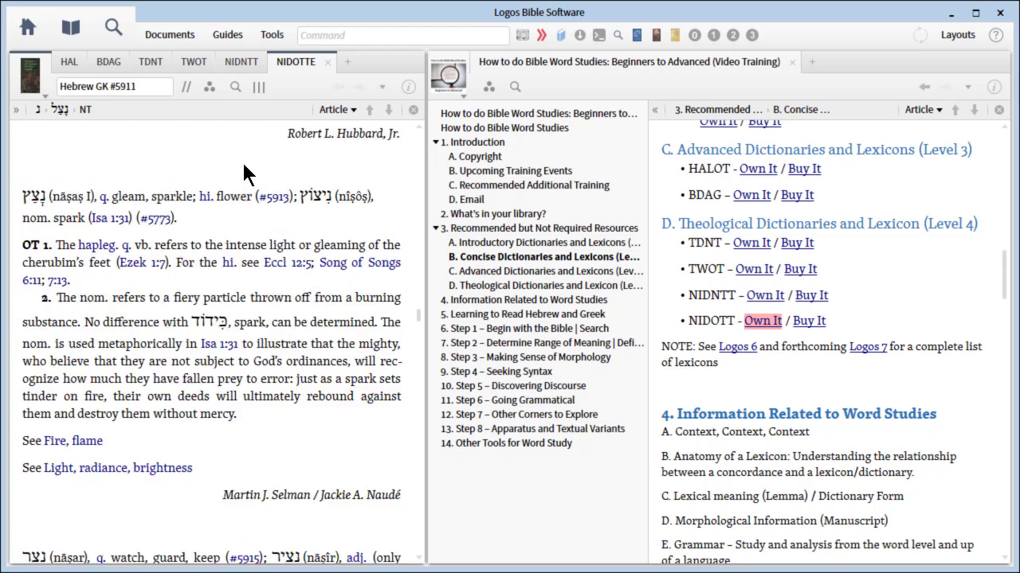
scroll(243, 163, "down", 3)
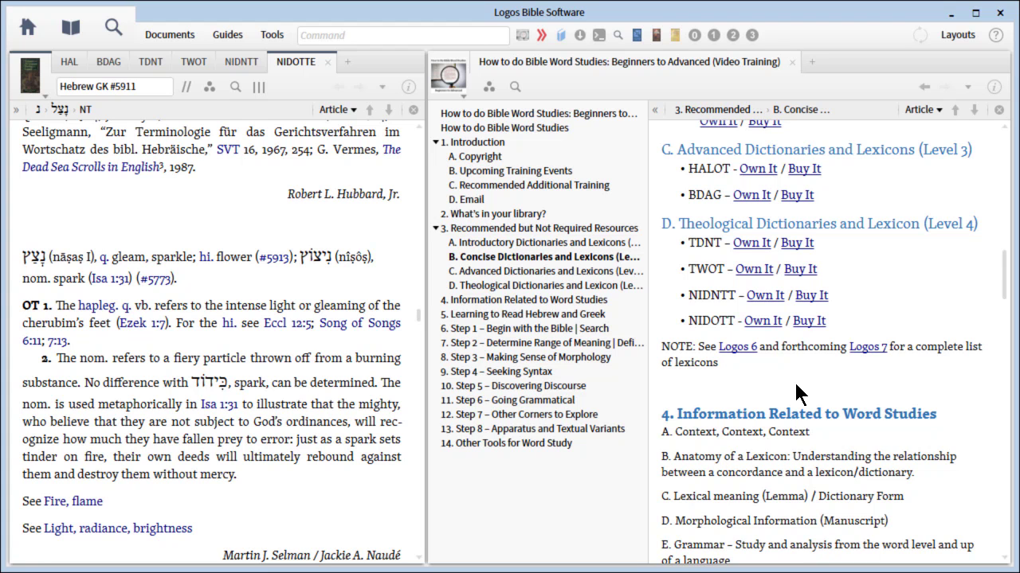
Bring up section 4, Information Related to Word Studies, in the manual and close all the open lexicons
scroll(796, 392, "down", 5)
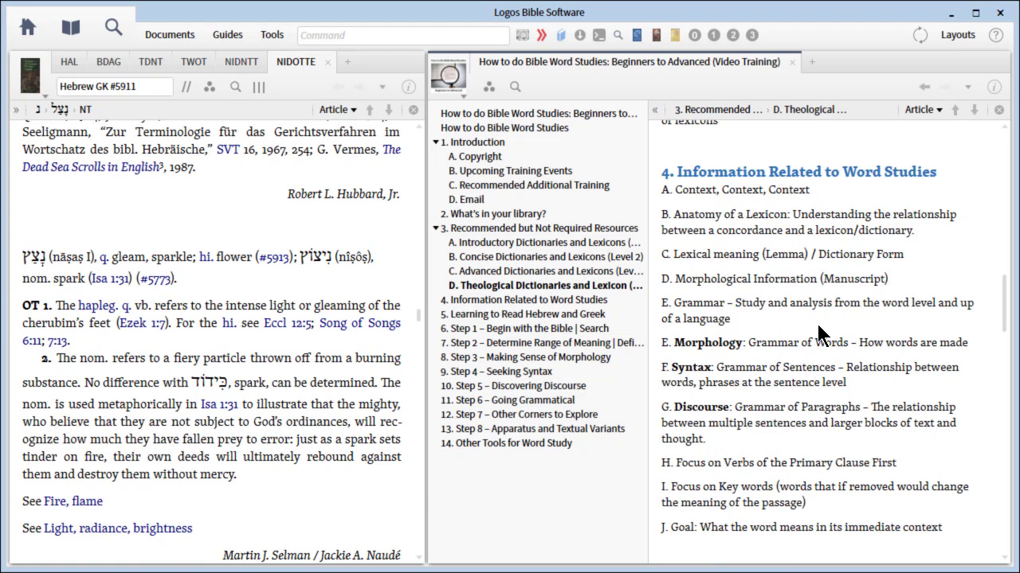
left_click(415, 63)
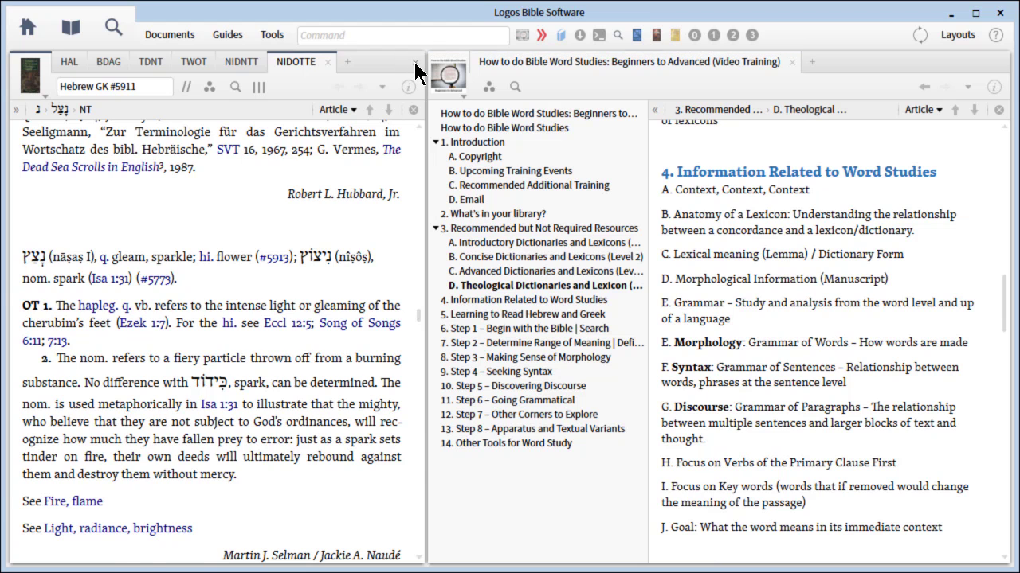
left_click(416, 64)
left_click(415, 64)
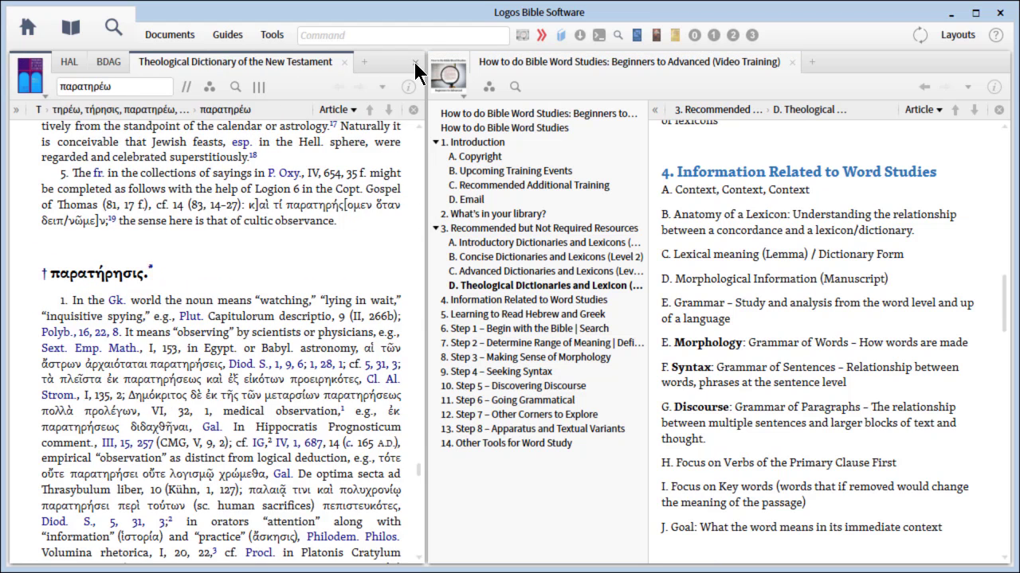
left_click(416, 63)
left_click(415, 64)
left_click(415, 63)
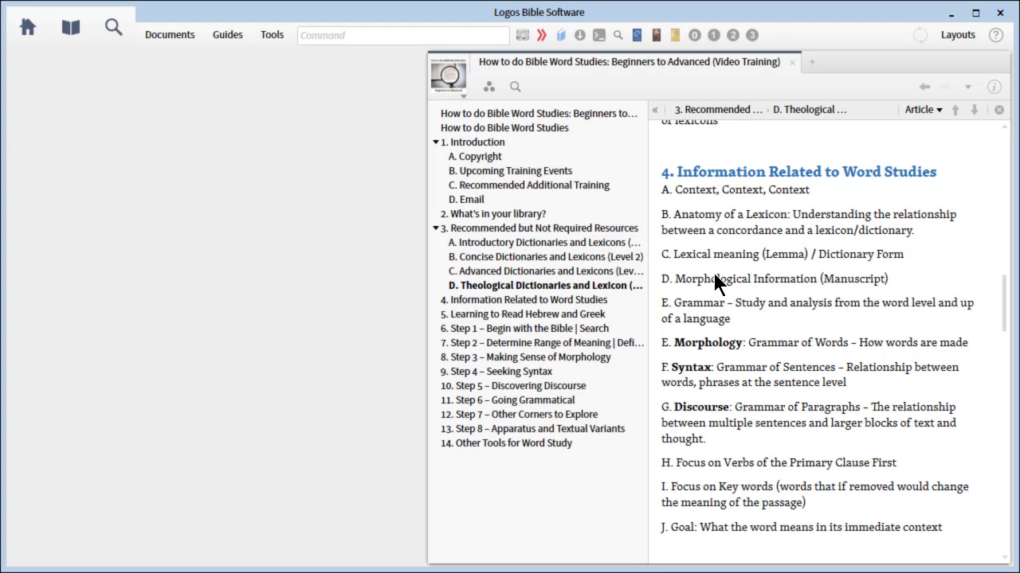
Mark "Context, Context, Context" and "Anatomy of a Lexicon" in section 4 while reading it, and narrow the training manual
left_click_drag(660, 193, 856, 204)
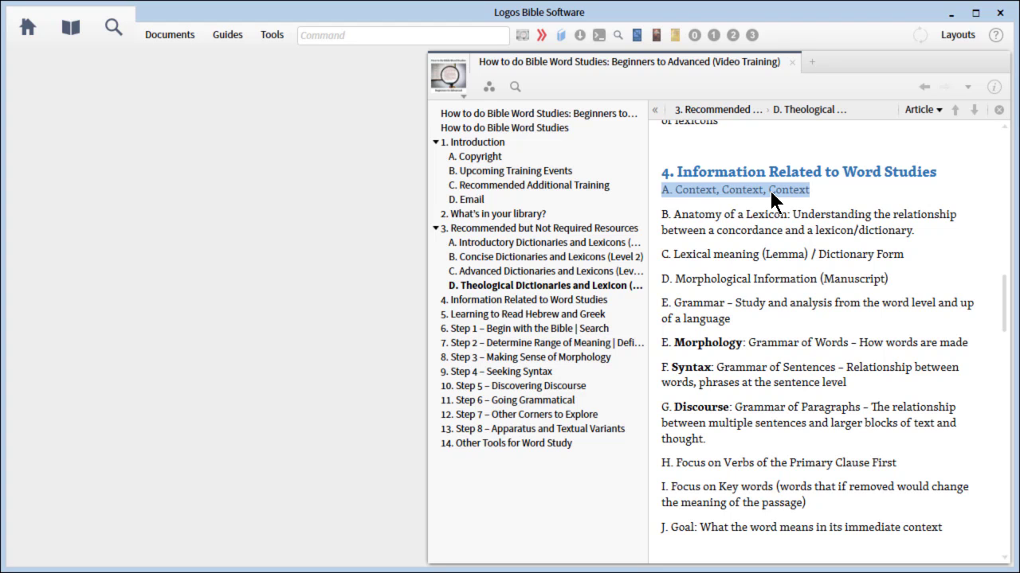
left_click_drag(678, 217, 782, 232)
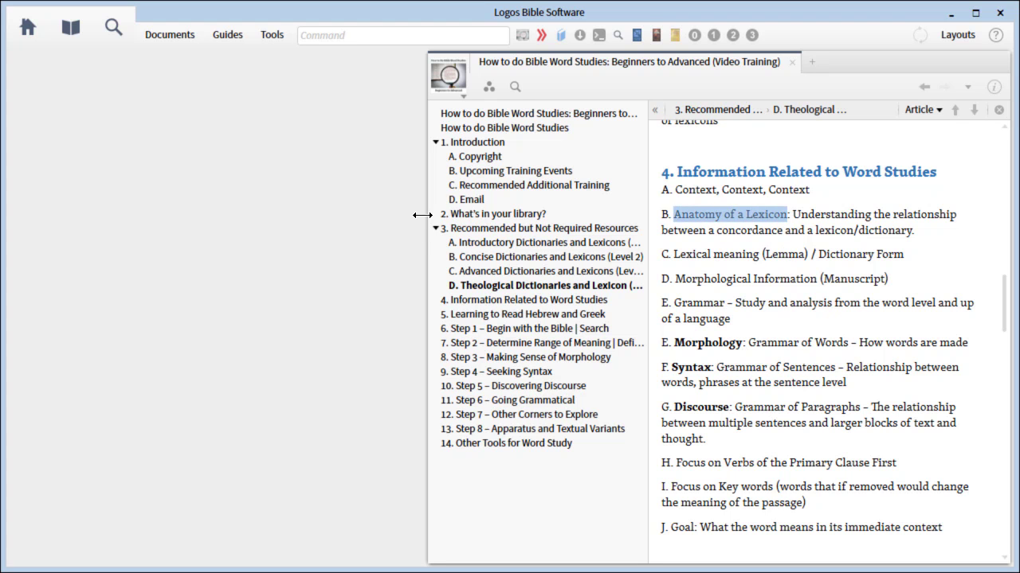
left_click_drag(427, 212, 501, 212)
left_click(903, 242)
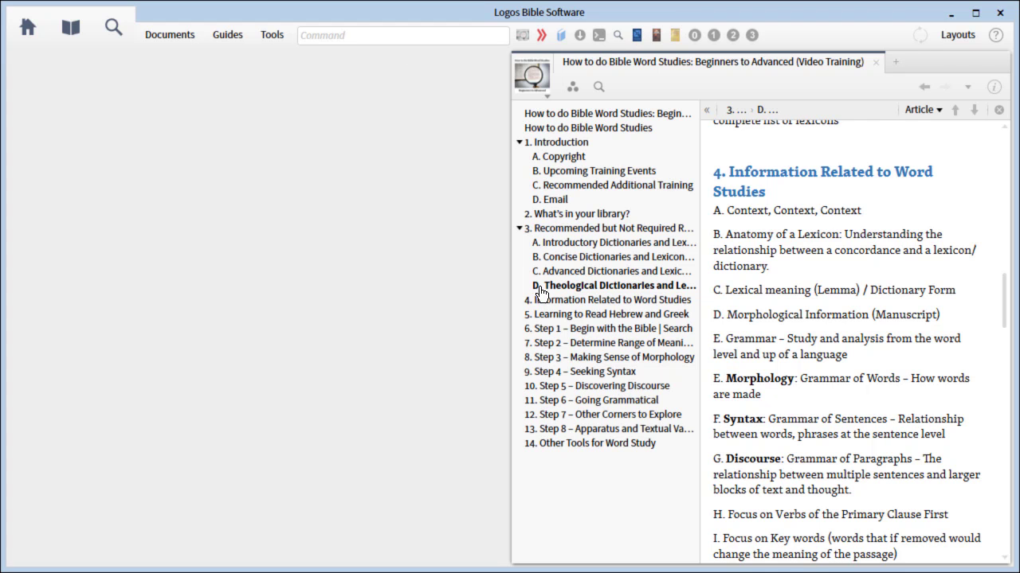
Open the New American Standard Bible: 1995 Update at Jude and search it for the lemma κλητός behind "called" in verse 1
left_click_drag(484, 368, 483, 368)
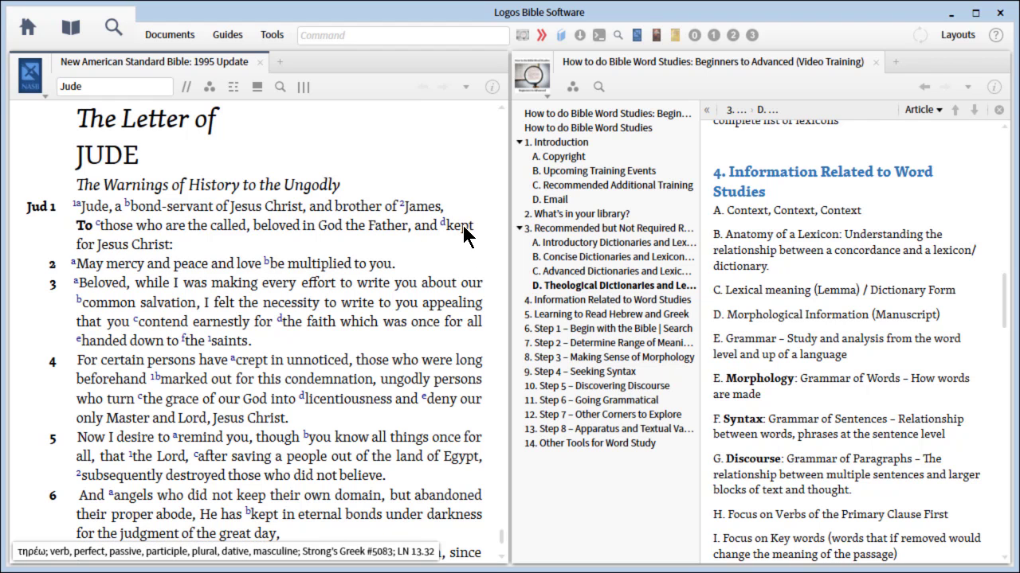
right_click(234, 225)
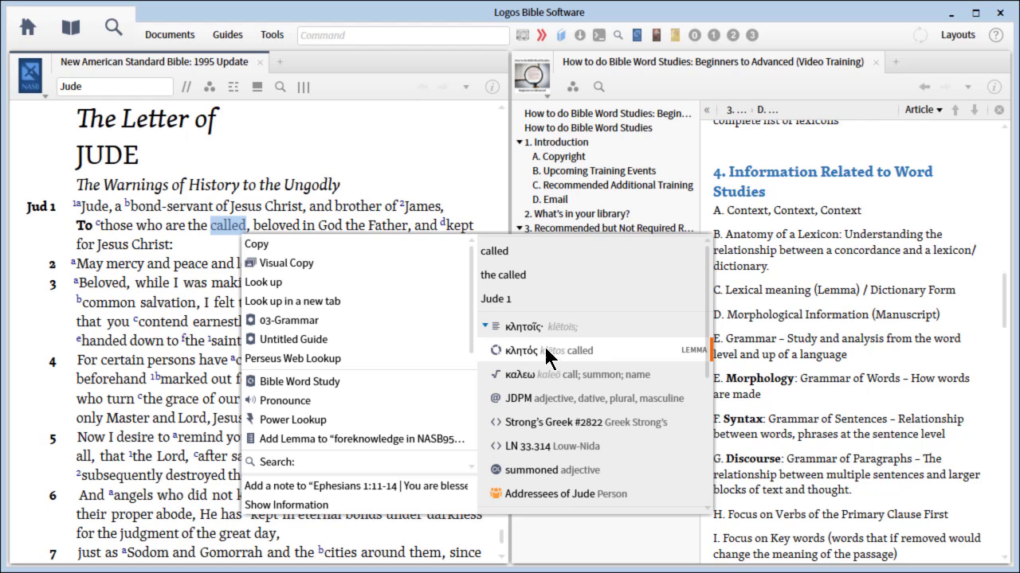
scroll(293, 446, "down", 2)
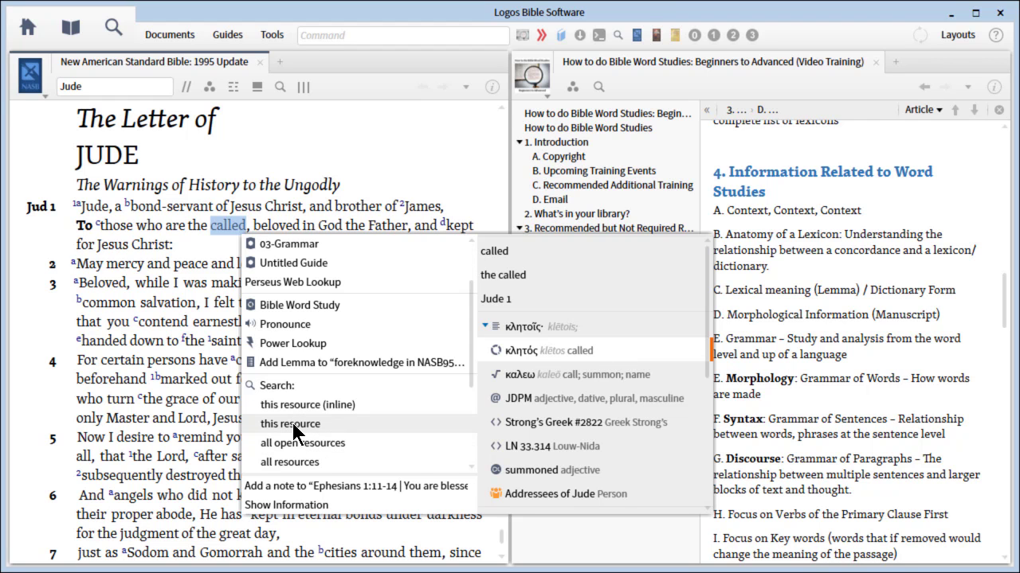
left_click(292, 423)
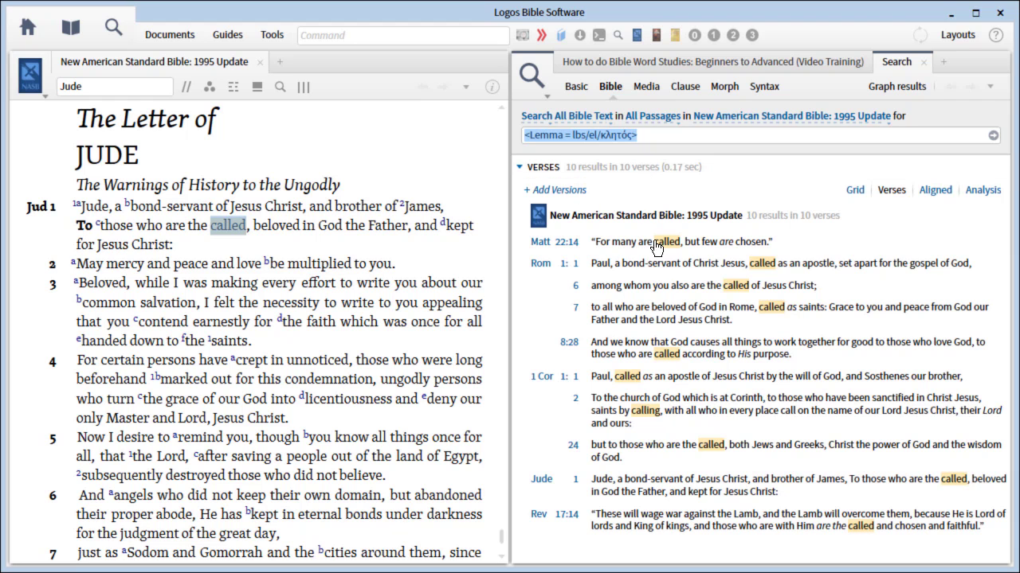
mouse_move(637, 419)
Run a Bible Word Study on κλητός from "called" in Jude 1 and open its DBL Greek entry
right_click(227, 235)
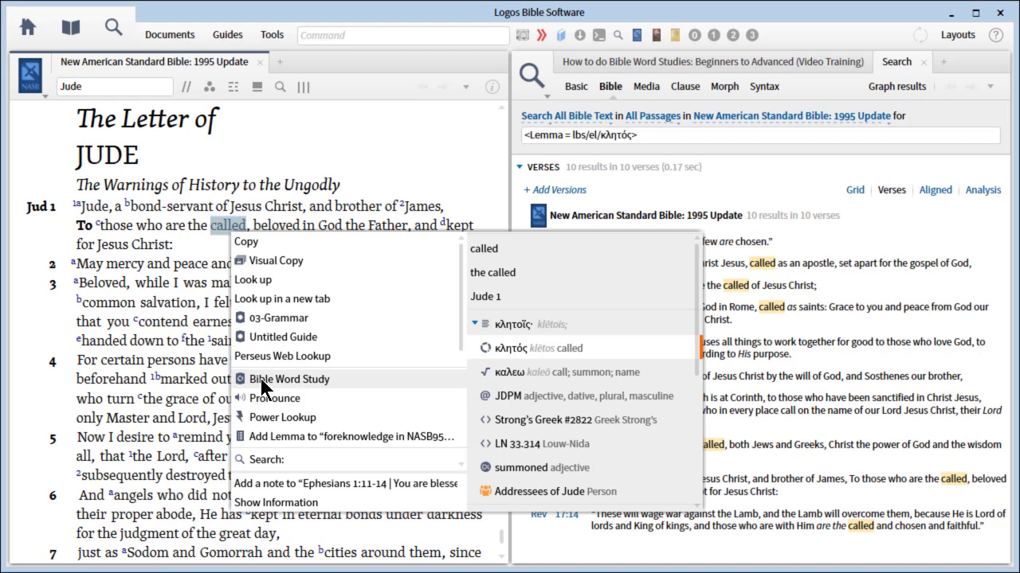
left_click(302, 378)
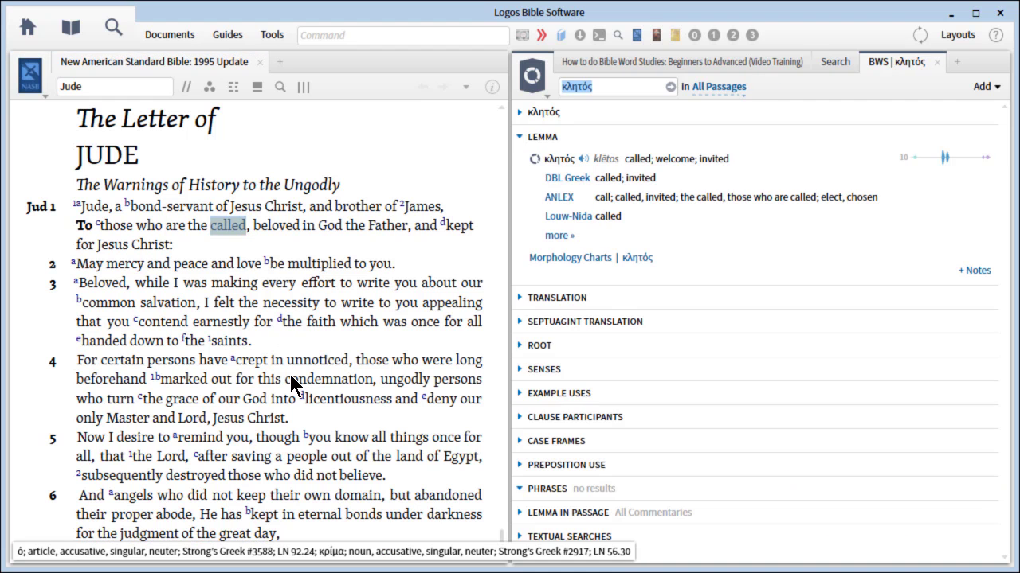
left_click(575, 184)
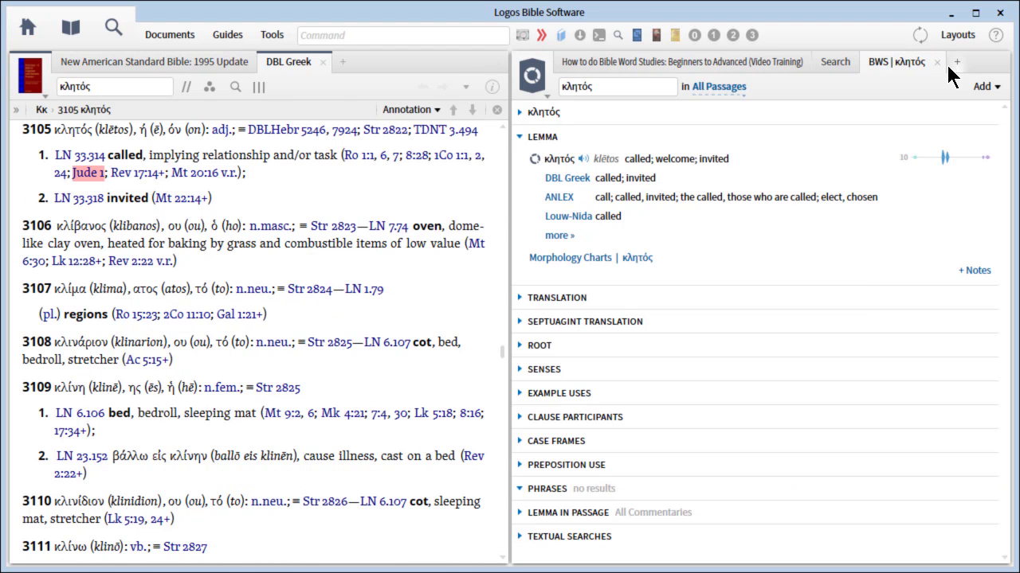
Compare the κλητός search results with the references cited under each sense in DBL Greek, and close the search
left_click(837, 62)
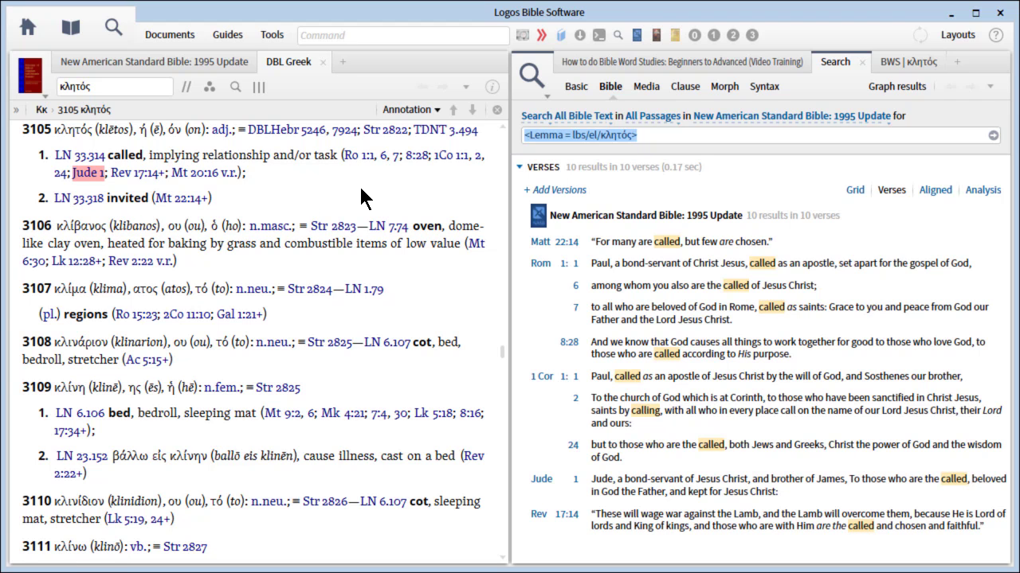
mouse_move(204, 206)
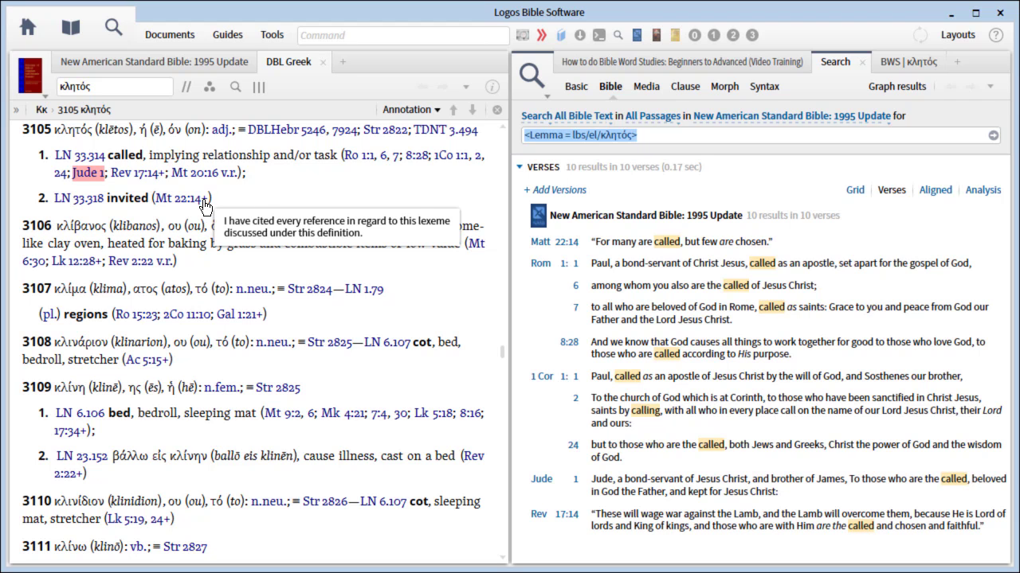
mouse_move(169, 206)
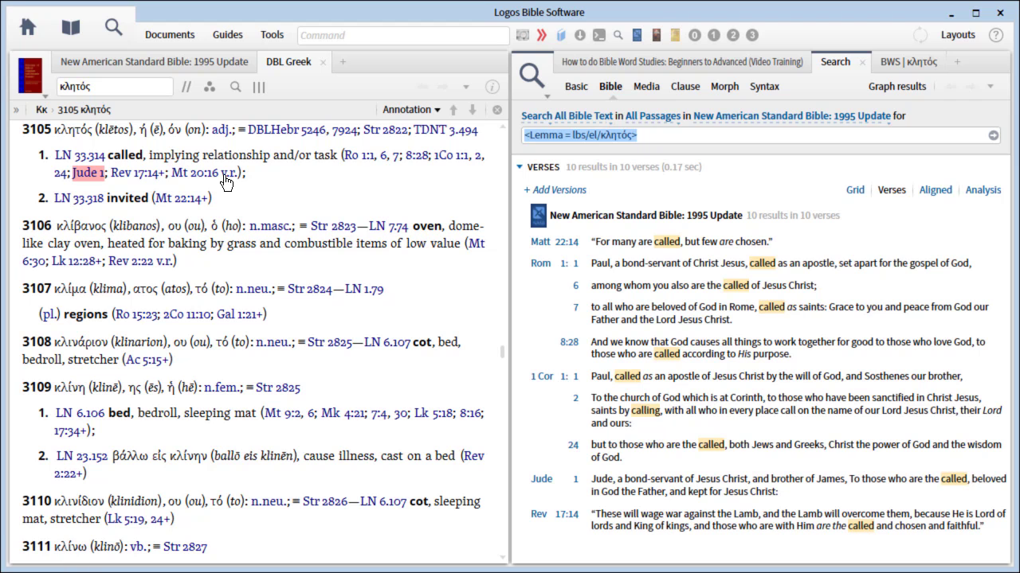
mouse_move(226, 182)
left_click(862, 62)
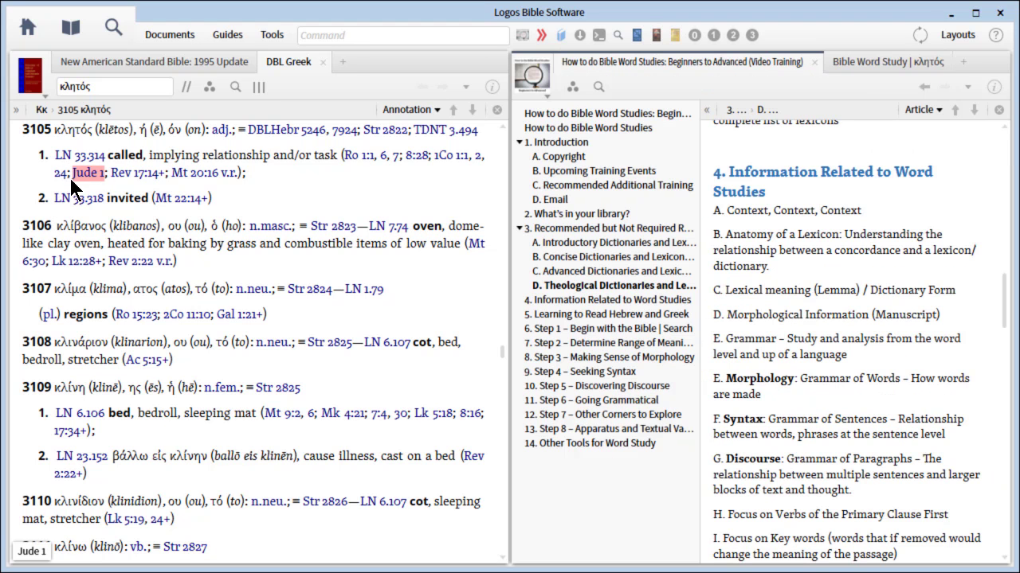
Compare the emphasized Jude 1 reference in DBL Greek with the same verse in the New American Standard Bible
mouse_move(88, 179)
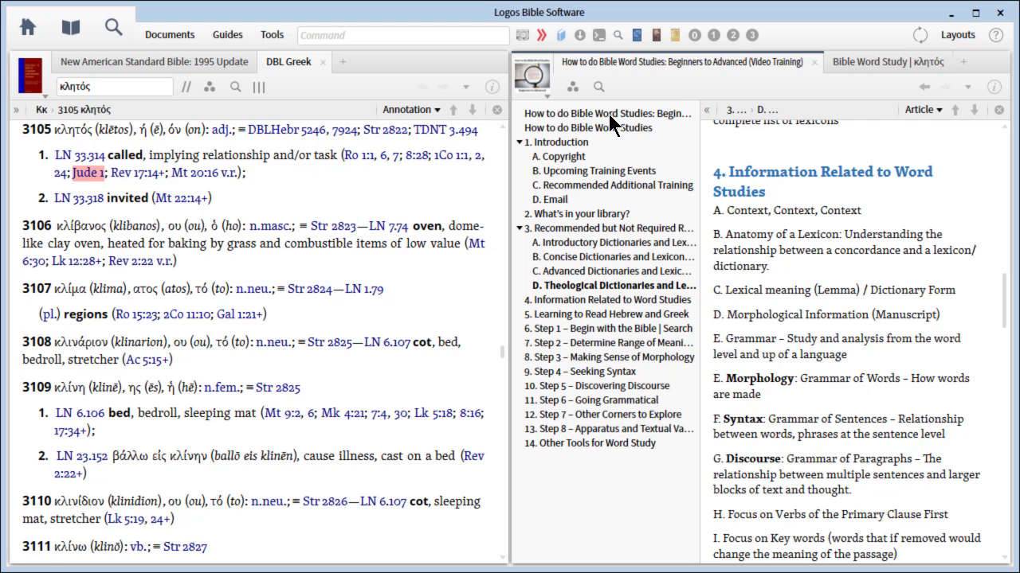
left_click(128, 62)
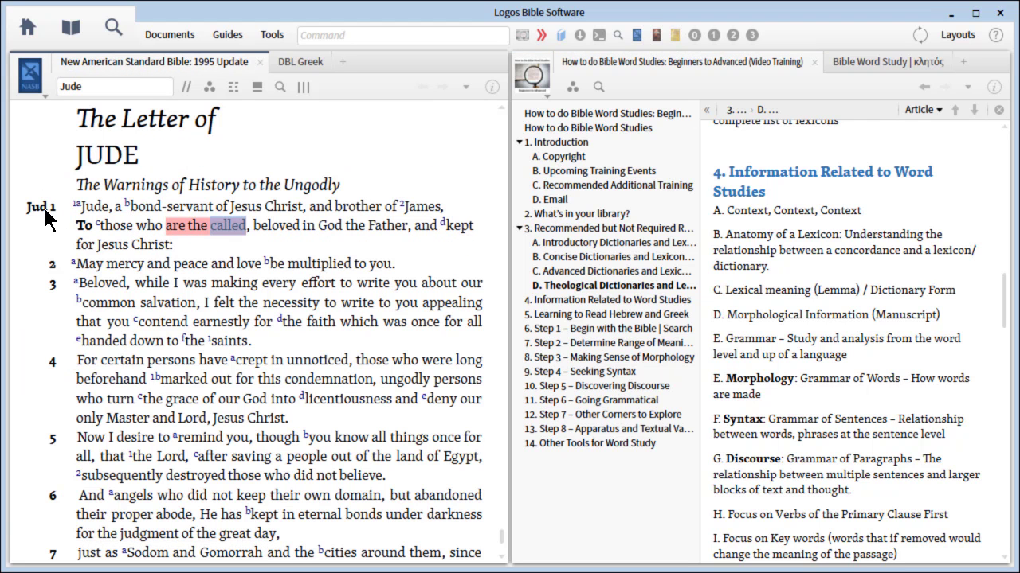
left_click(301, 61)
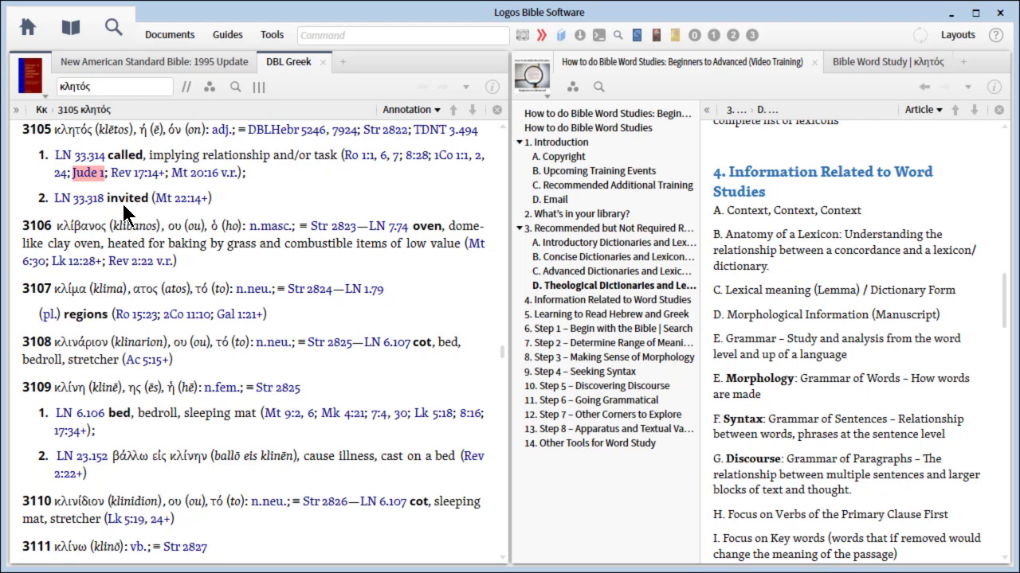
Open the visual filters for DBL Greek and examine the Resource options, including Emphasize active references
left_click(209, 86)
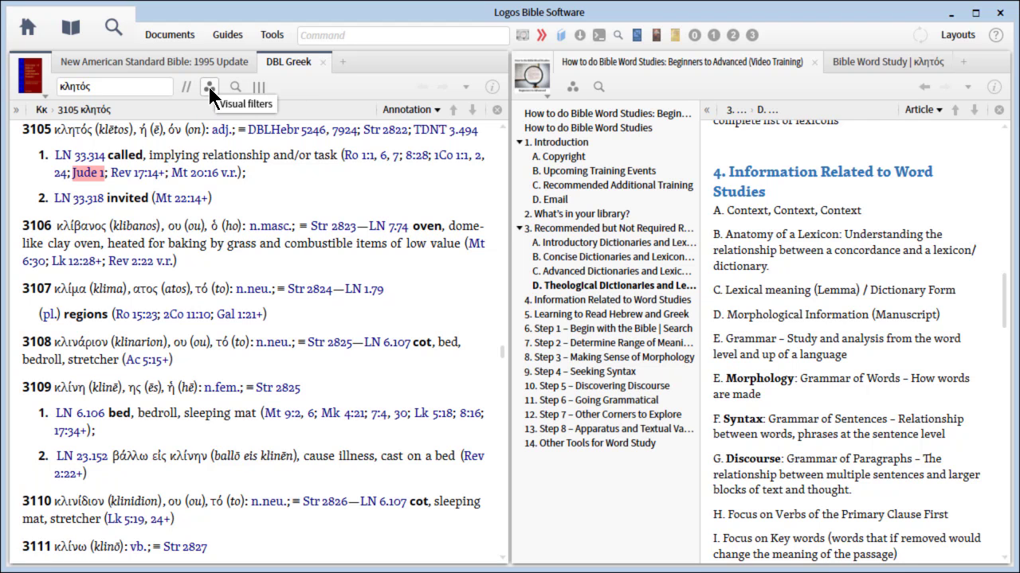
left_click(208, 86)
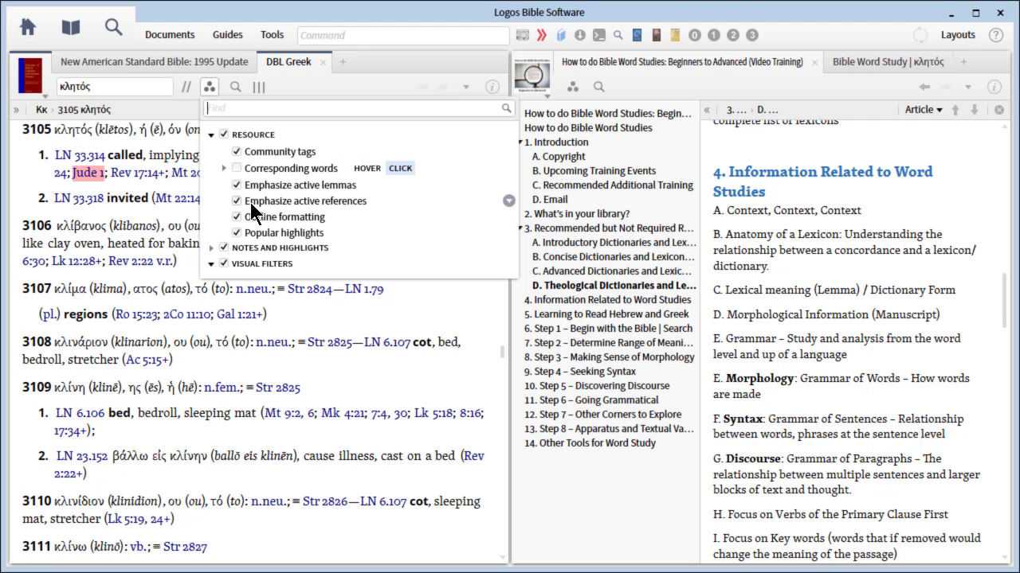
left_click(211, 135)
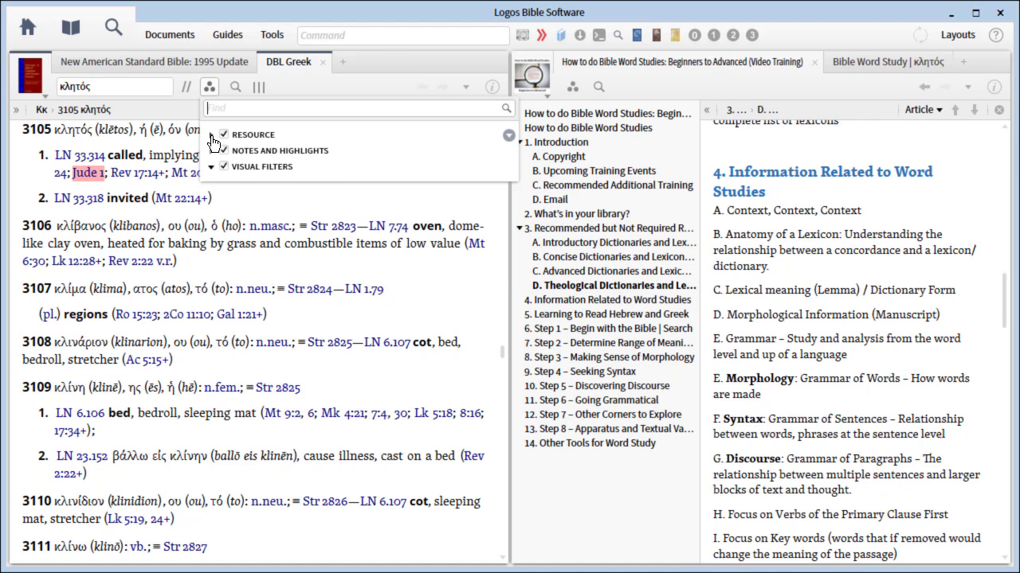
left_click(211, 135)
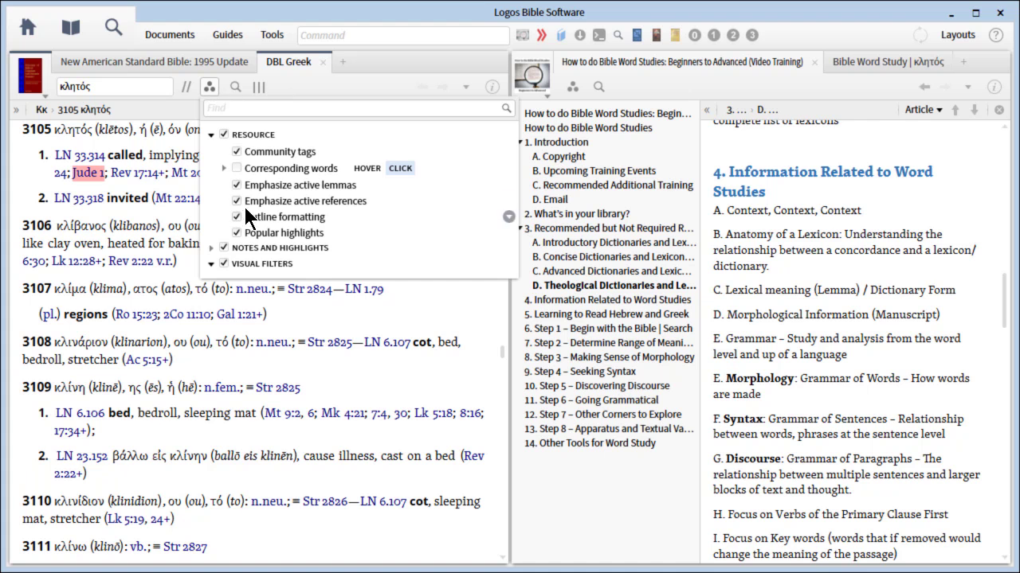
Close the visual filters and compare Jude 1 in the New American Standard Bible with the κλητός entry in DBL Greek
left_click(215, 86)
left_click(210, 64)
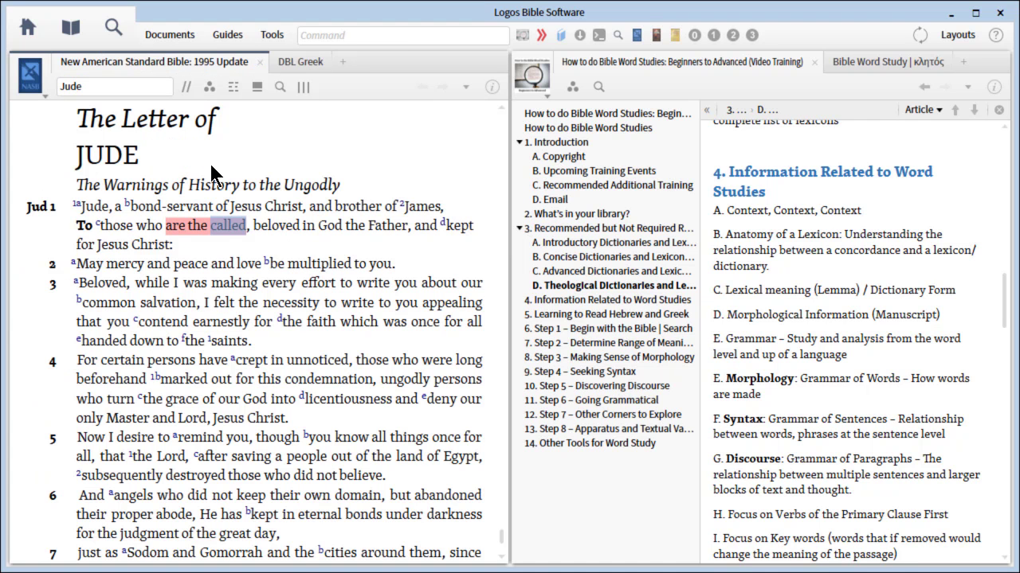
left_click(301, 62)
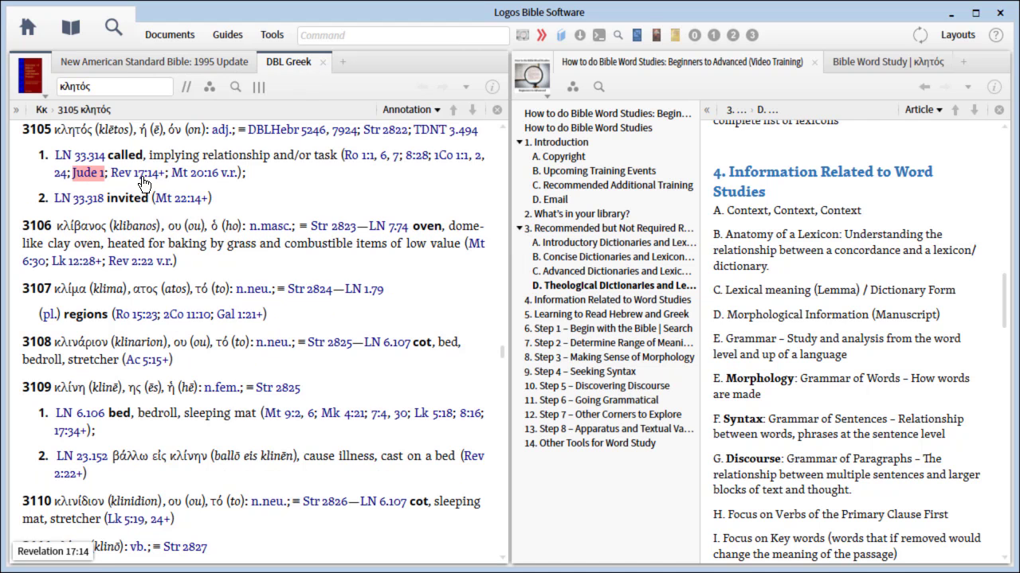
Go to Revelation 17:14 in the New American Standard Bible, and compare the emphasized reference under κλητός in DBL Greek with Jude 1
left_click(115, 61)
left_click(104, 82)
type("rev 17:14")
key("Return")
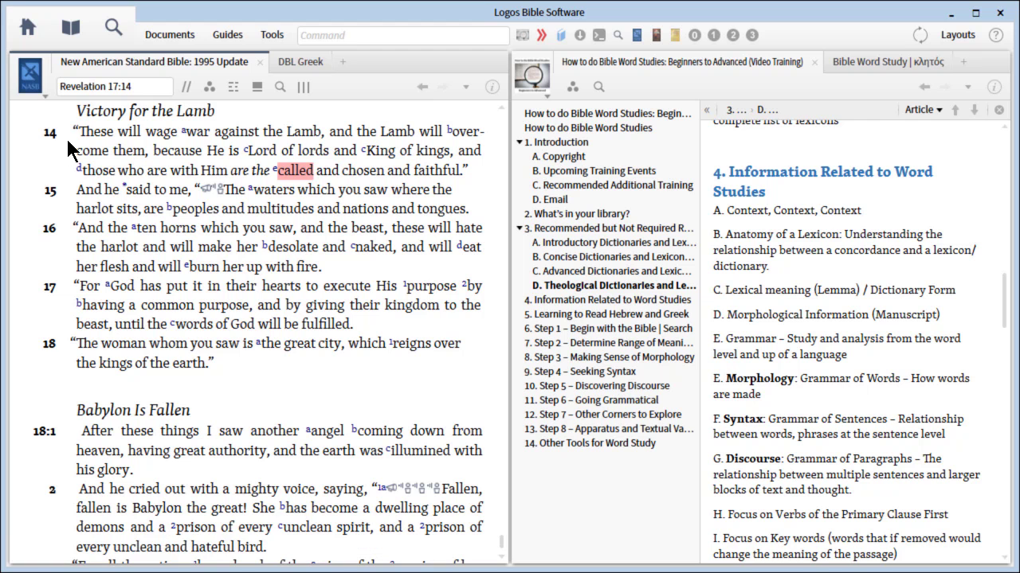
left_click(304, 64)
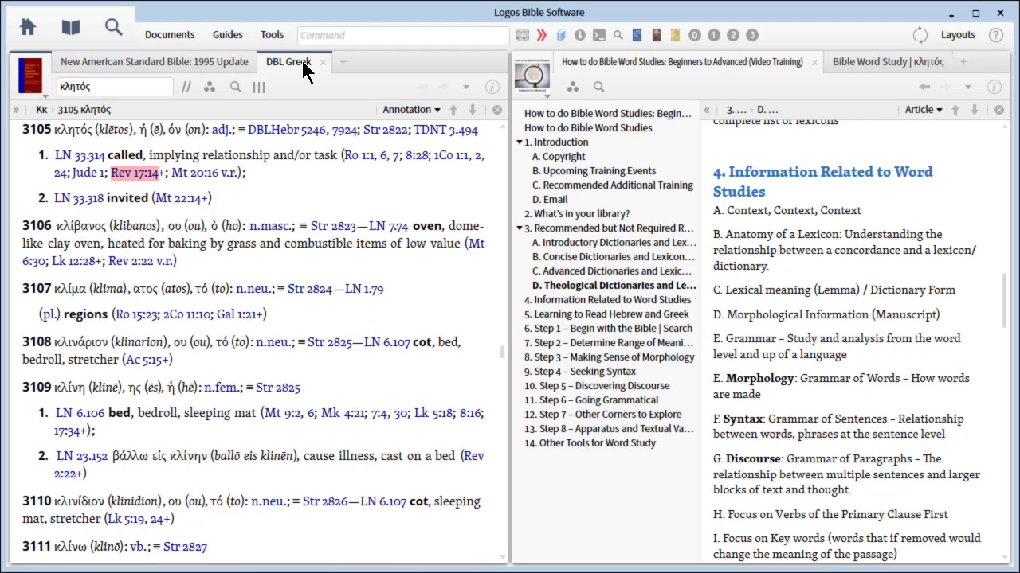
mouse_move(88, 179)
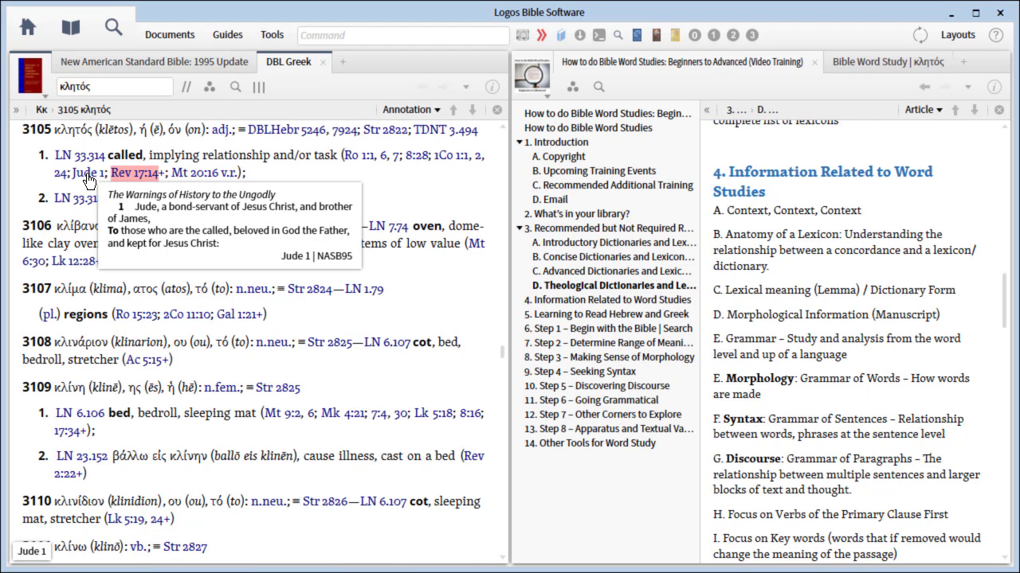
mouse_move(141, 182)
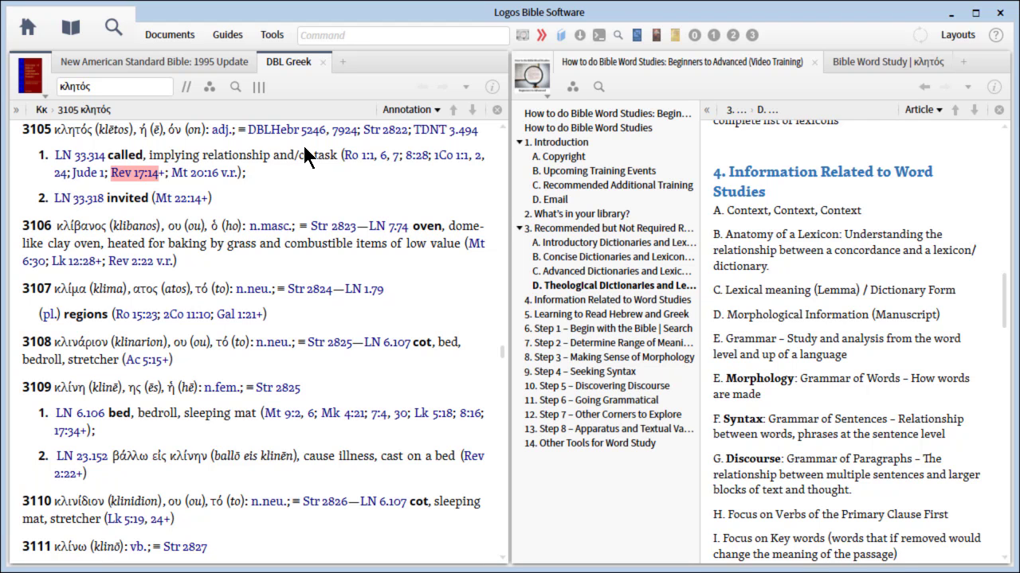
Expand the full lexicon list for κλητός in the Bible Word Study and open its TDNT article
left_click(844, 64)
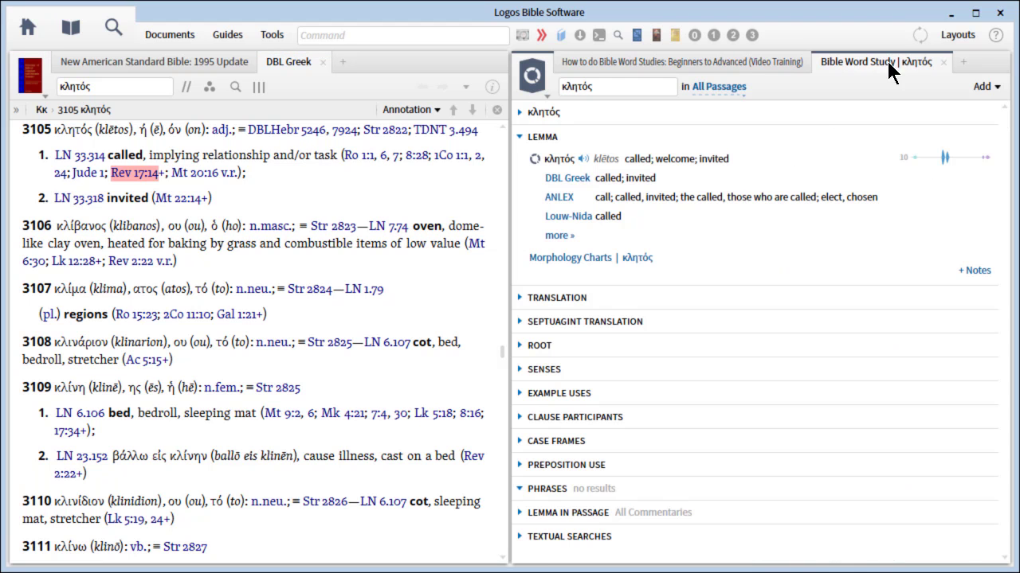
left_click(555, 237)
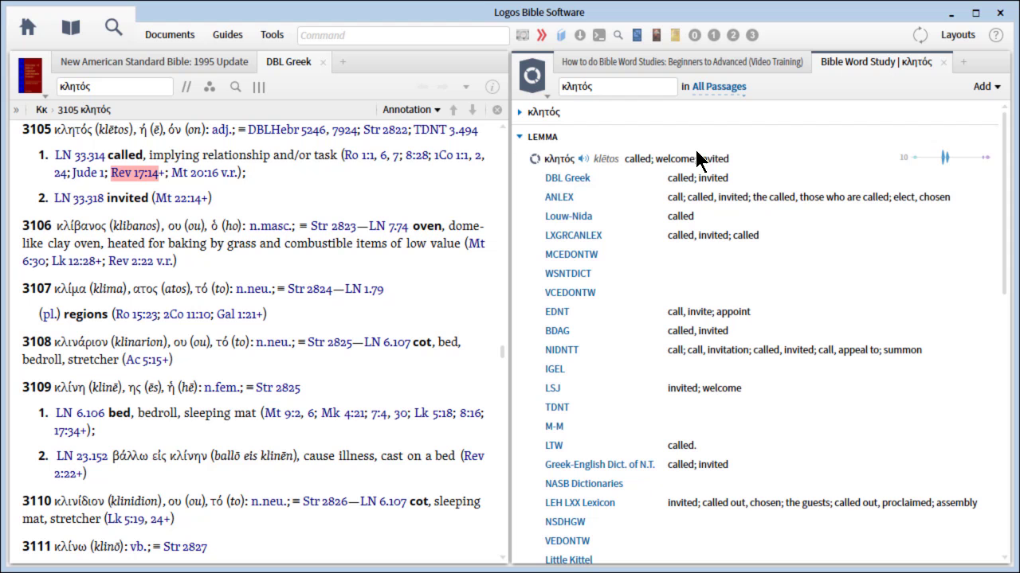
left_click(555, 411)
scroll(318, 382, "down", 3)
scroll(299, 360, "down", 20)
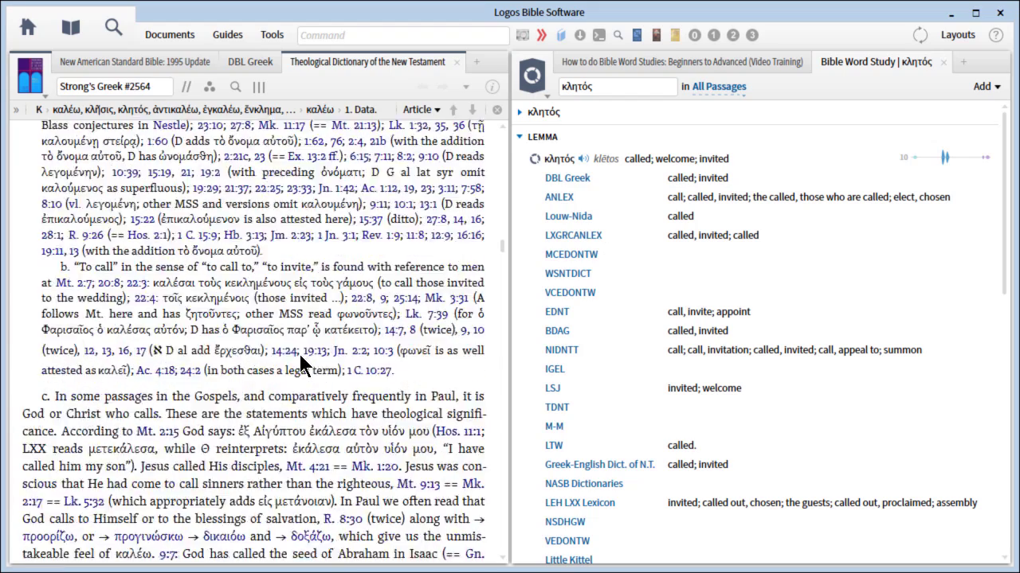
Enable the Resource visual filters for the Theological Dictionary of the New Testament, including Emphasize active references
left_click(208, 86)
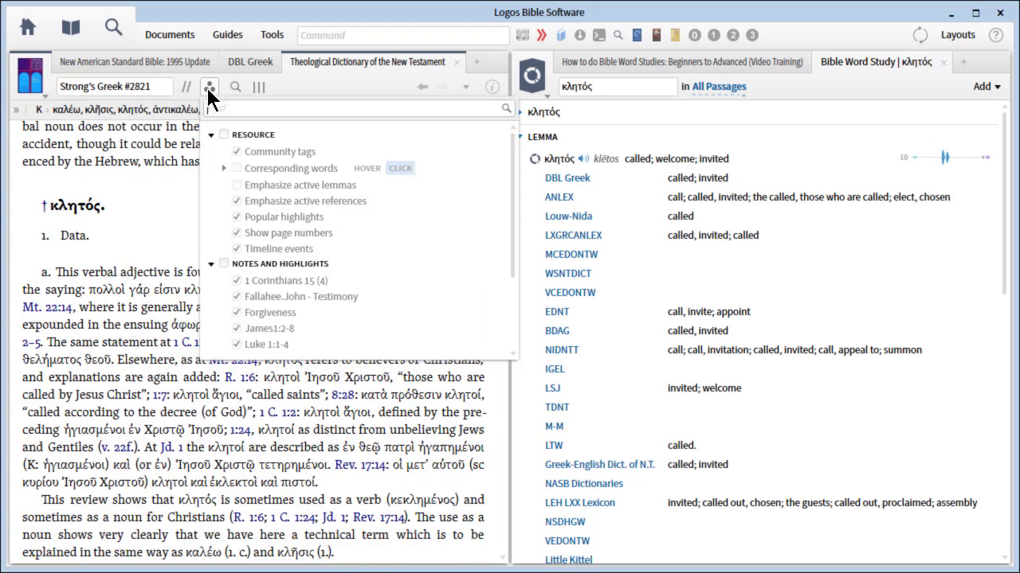
left_click(224, 134)
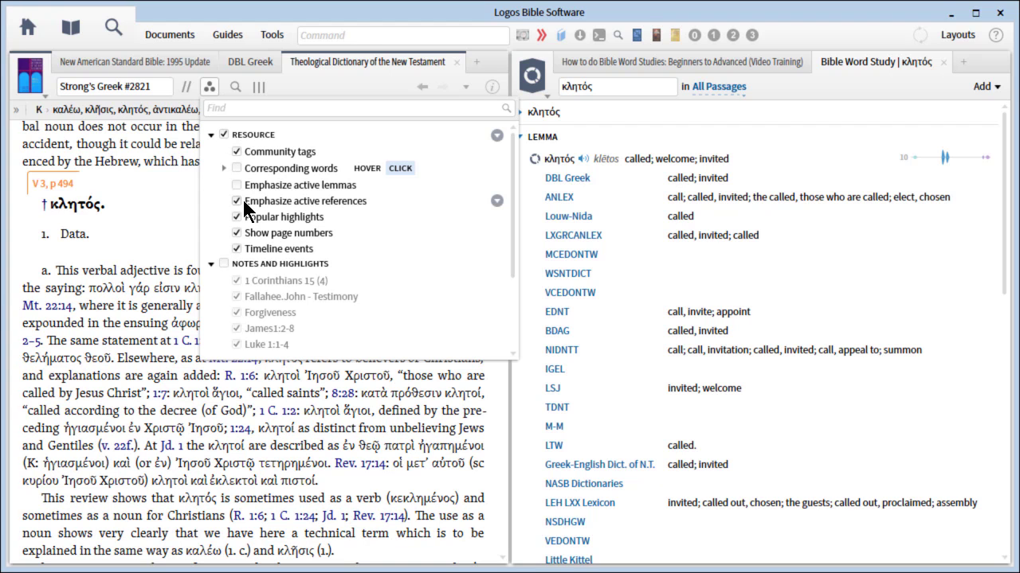
left_click(112, 208)
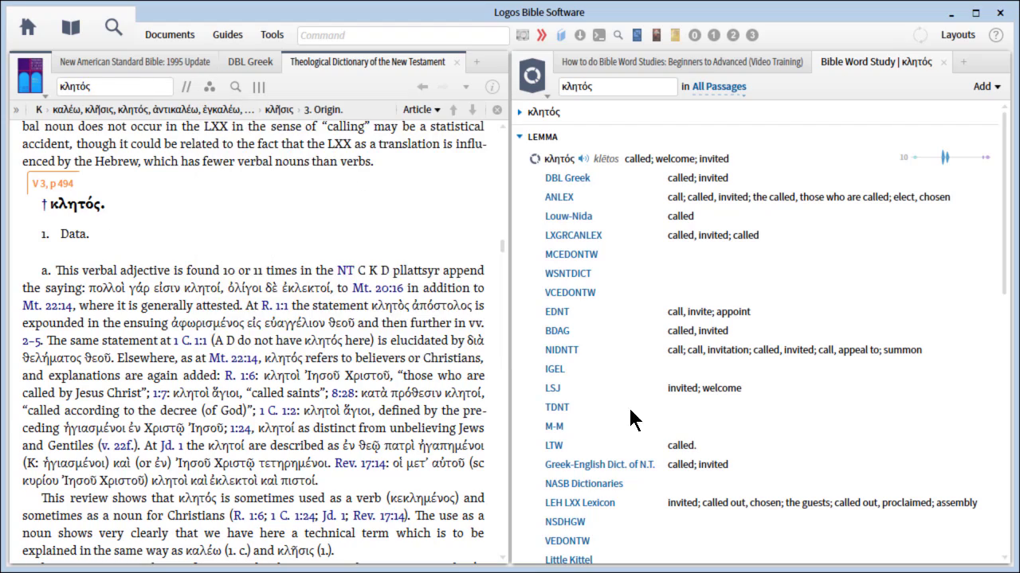
Reopen the TDNT article from the Bible Word Study and examine the emphasized references under κλητός
left_click(560, 408)
scroll(294, 311, "down", 5)
scroll(296, 315, "down", 10)
scroll(296, 316, "down", 15)
scroll(296, 315, "down", 15)
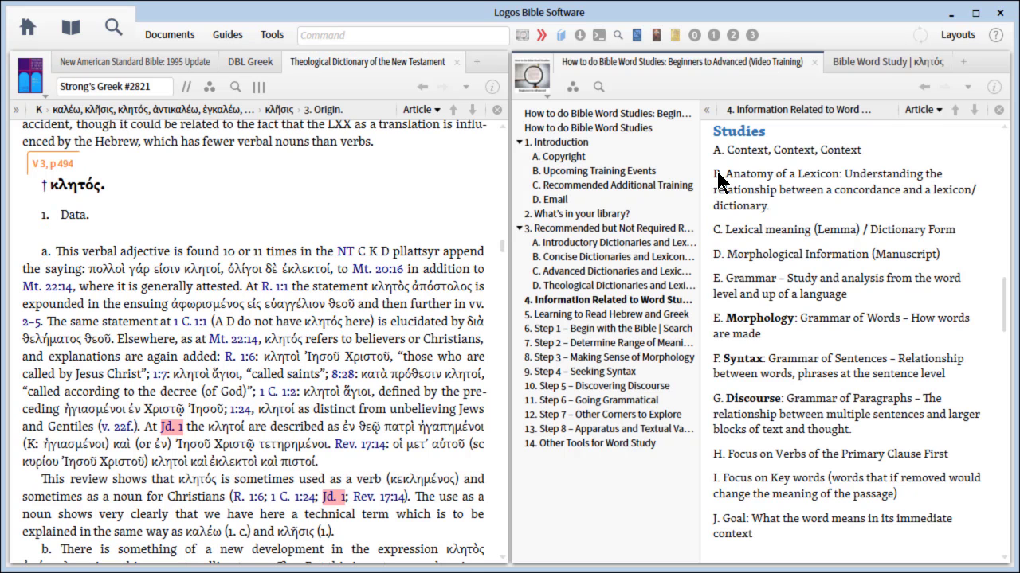
Review points B and C under Information Related to Word Studies, selecting the line "Lexical meaning (Lemma) / Dictionary Form"
left_click_drag(717, 172, 805, 213)
left_click(751, 233)
left_click_drag(713, 228, 966, 239)
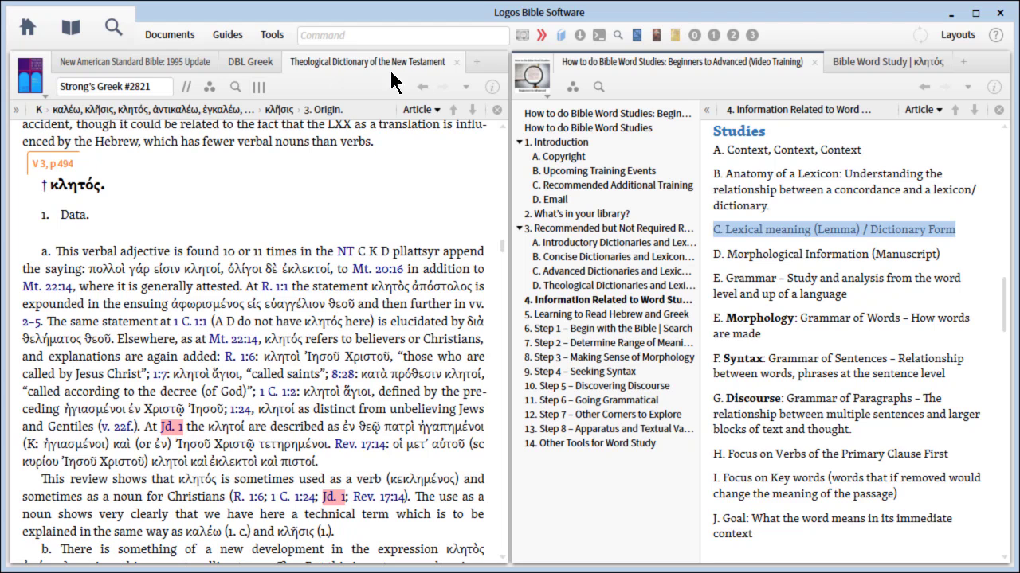
Close the Theological Dictionary of the New Testament and follow the Jude 1 reference under κλητός in DBL Greek to the Bible text
left_click(456, 62)
left_click(287, 60)
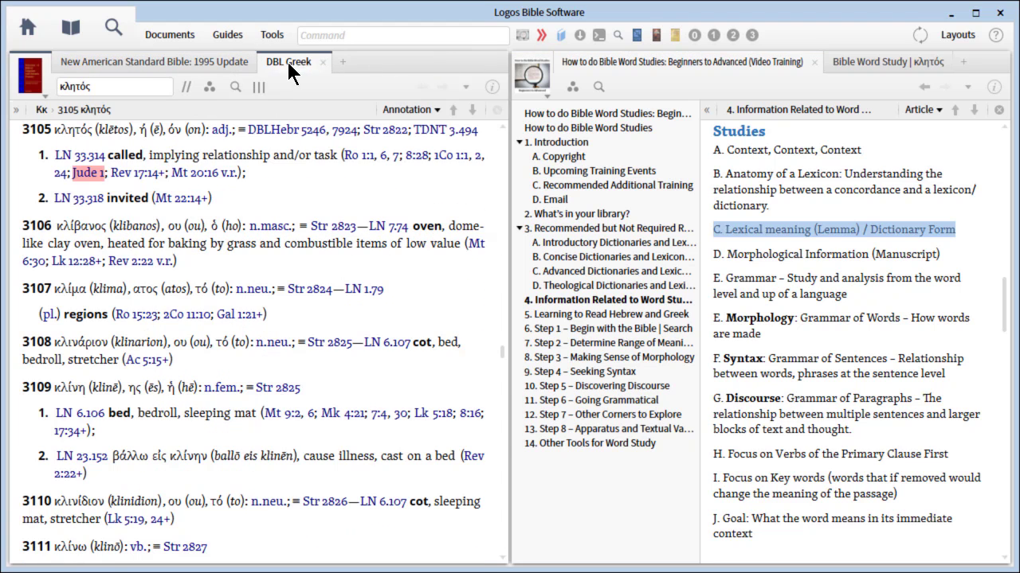
left_click(88, 173)
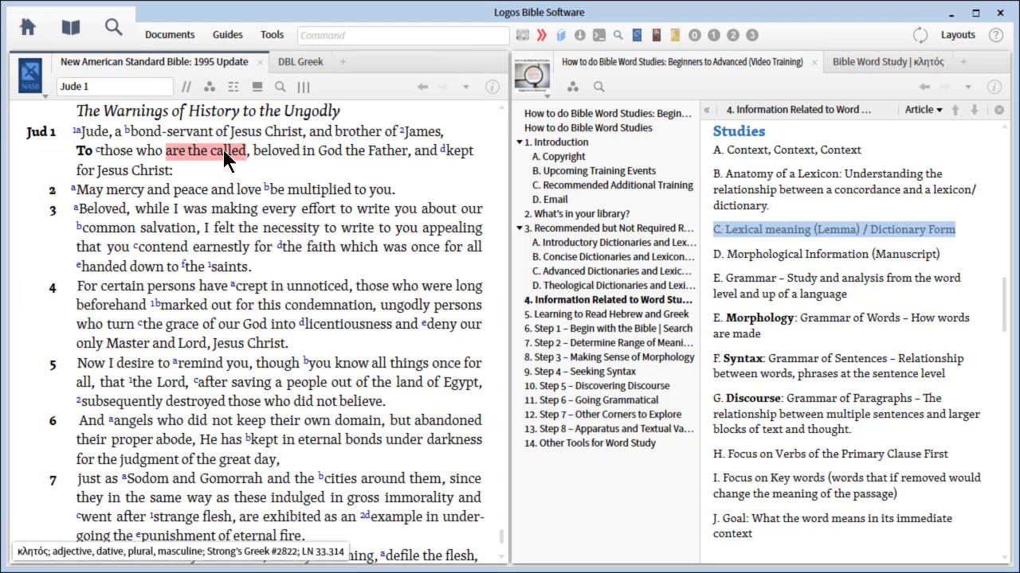
Open the context options for "called" in Jude 1 and compare those for the manuscript form κλητοῖς, lemma κλητός and root καλεω
right_click(233, 160)
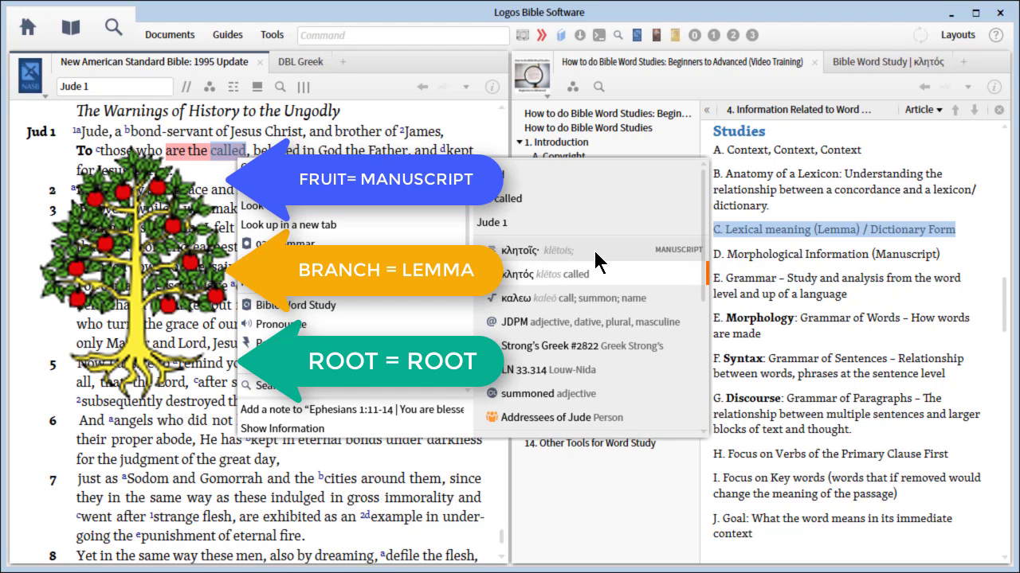
left_click(596, 251)
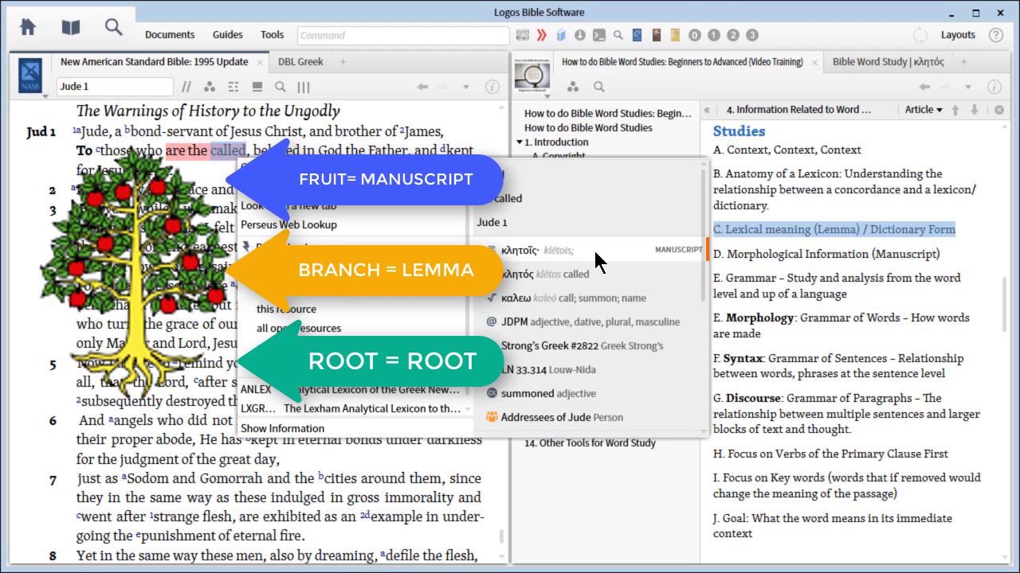
left_click(665, 300)
left_click(642, 279)
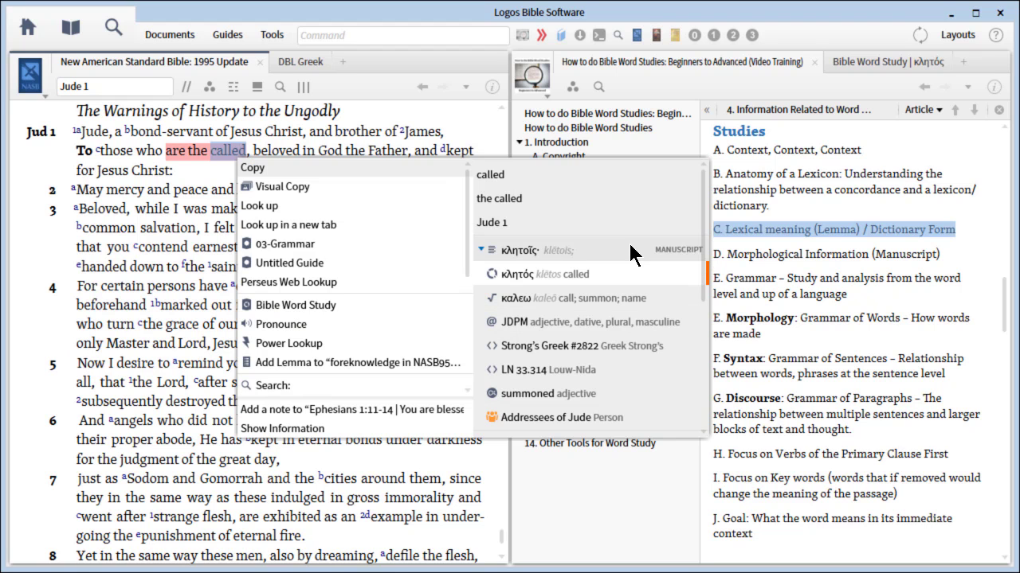
left_click(630, 248)
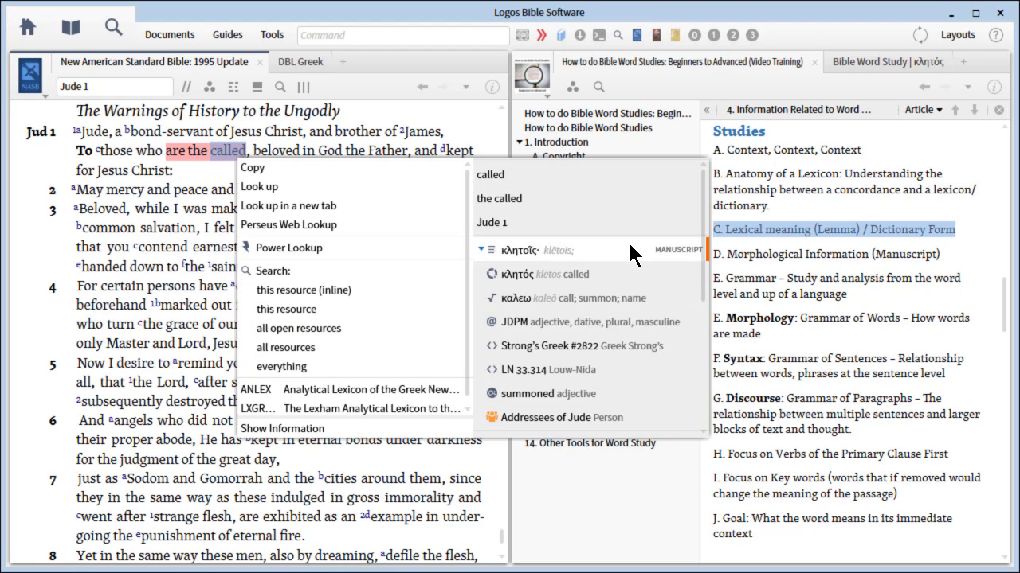
left_click(634, 298)
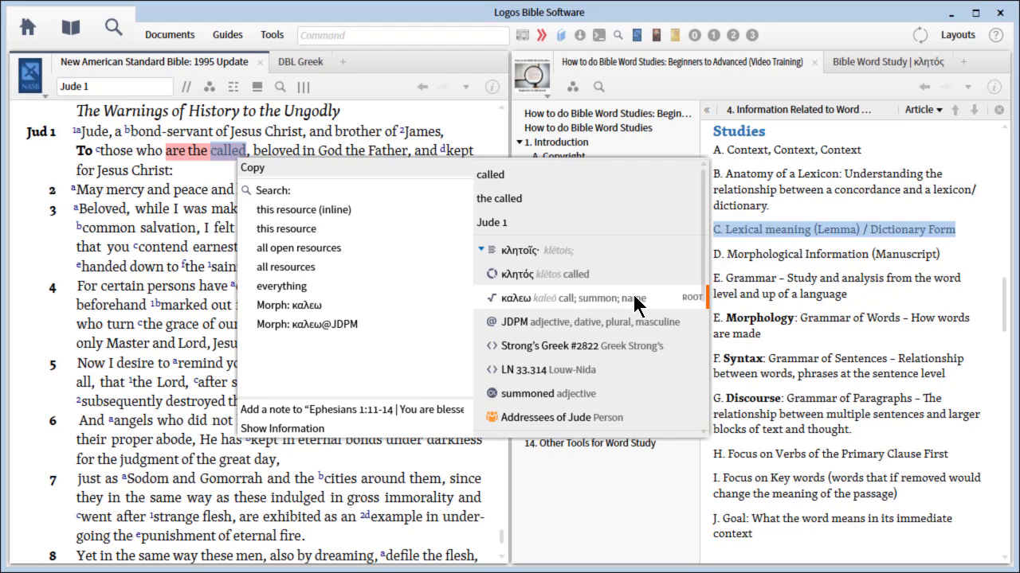